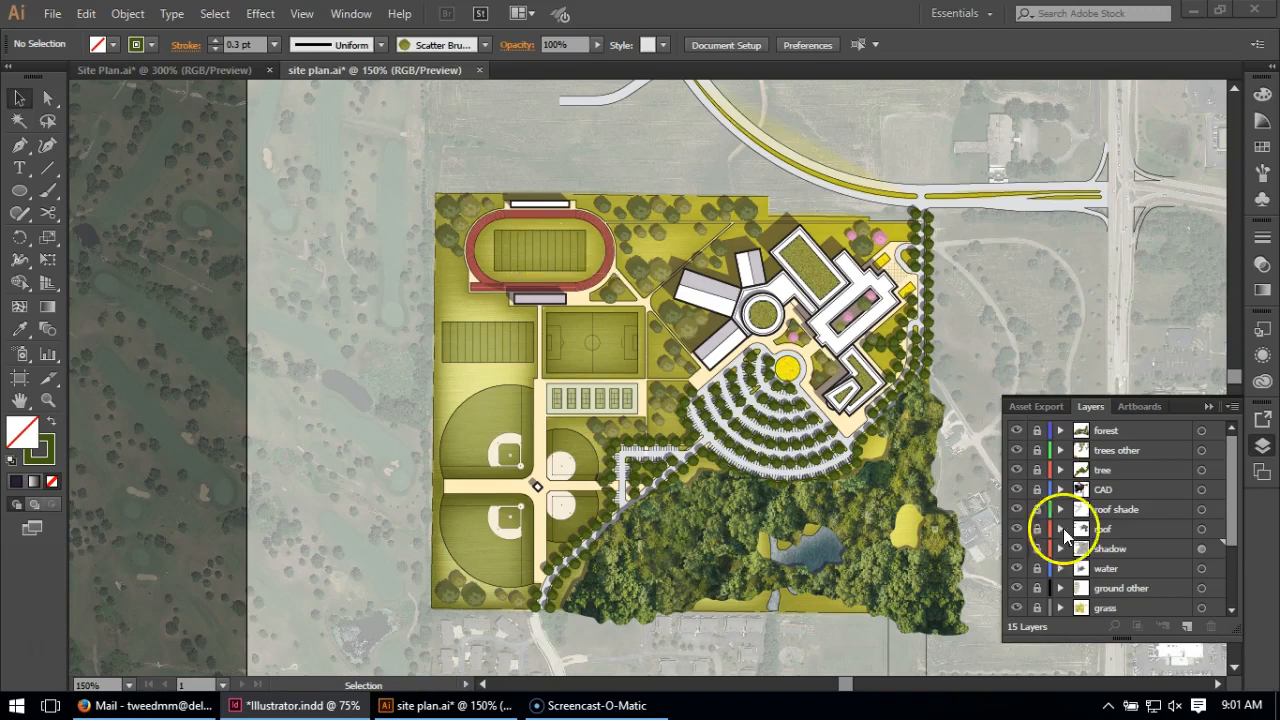
Create a new layer directly above the CAD layer and name it "white lines"
click(1128, 490)
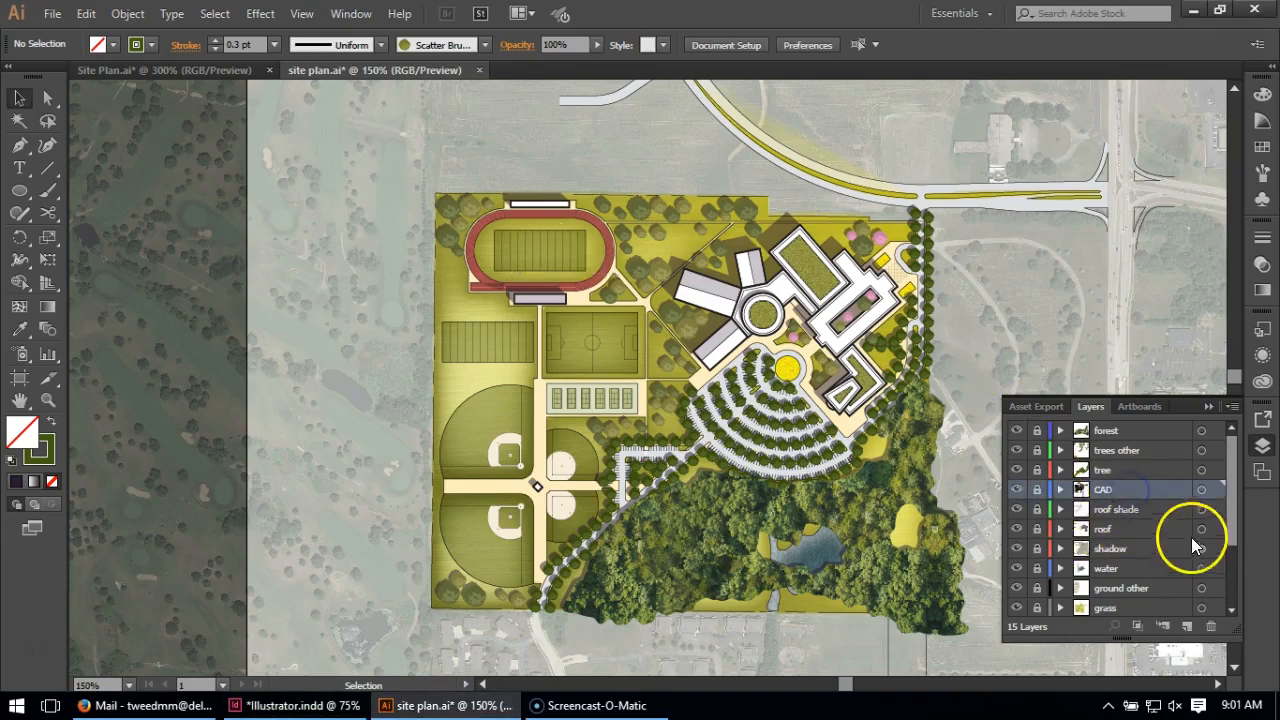
click(1187, 627)
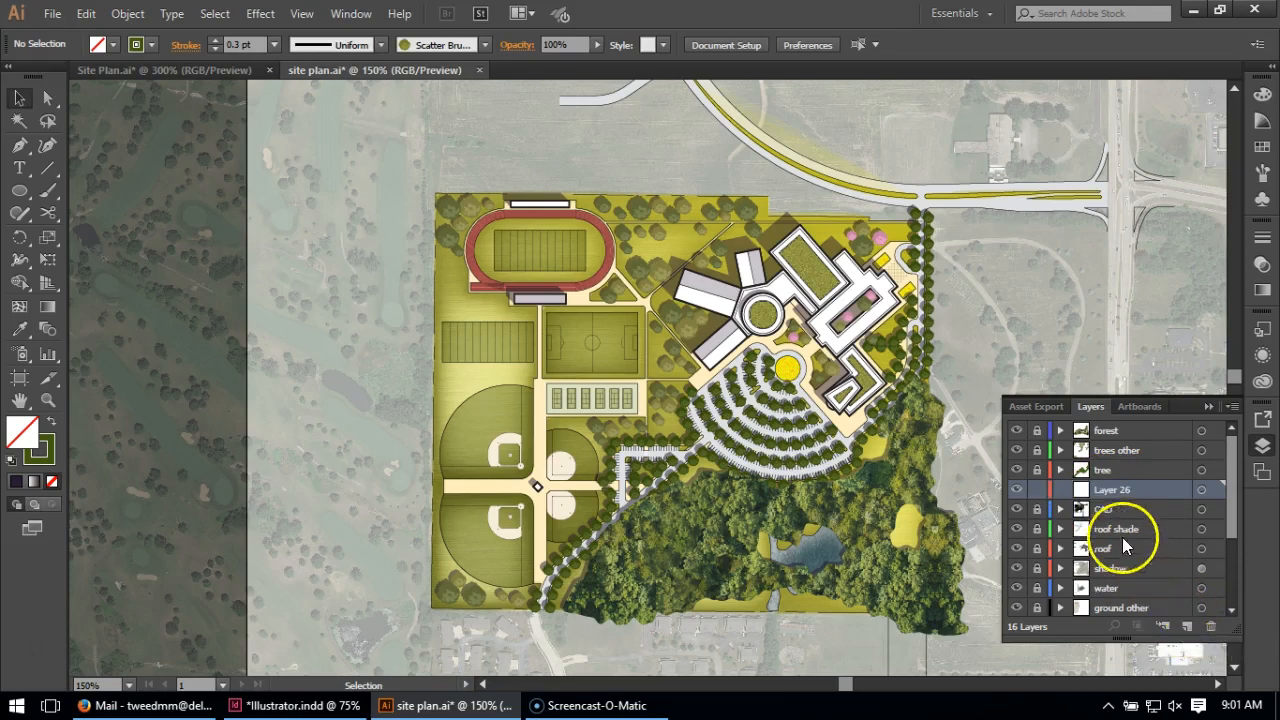
double_click(1117, 489)
text(white lines)
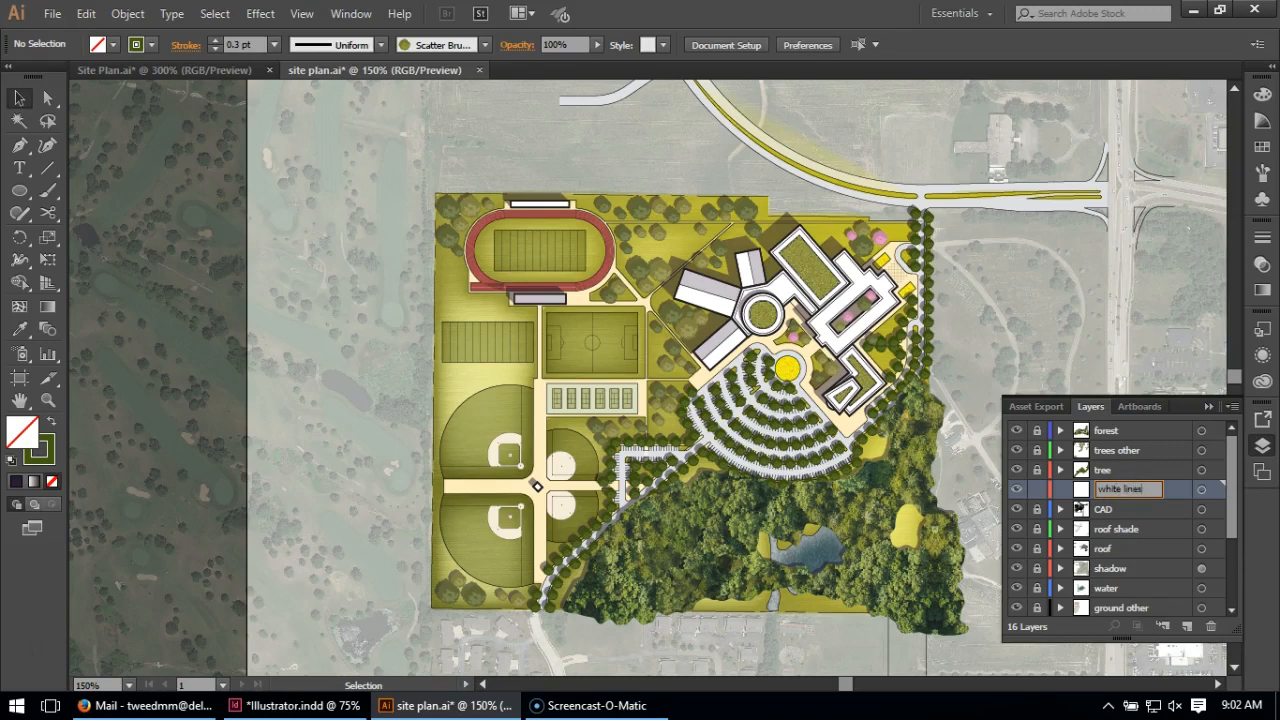
key(Return)
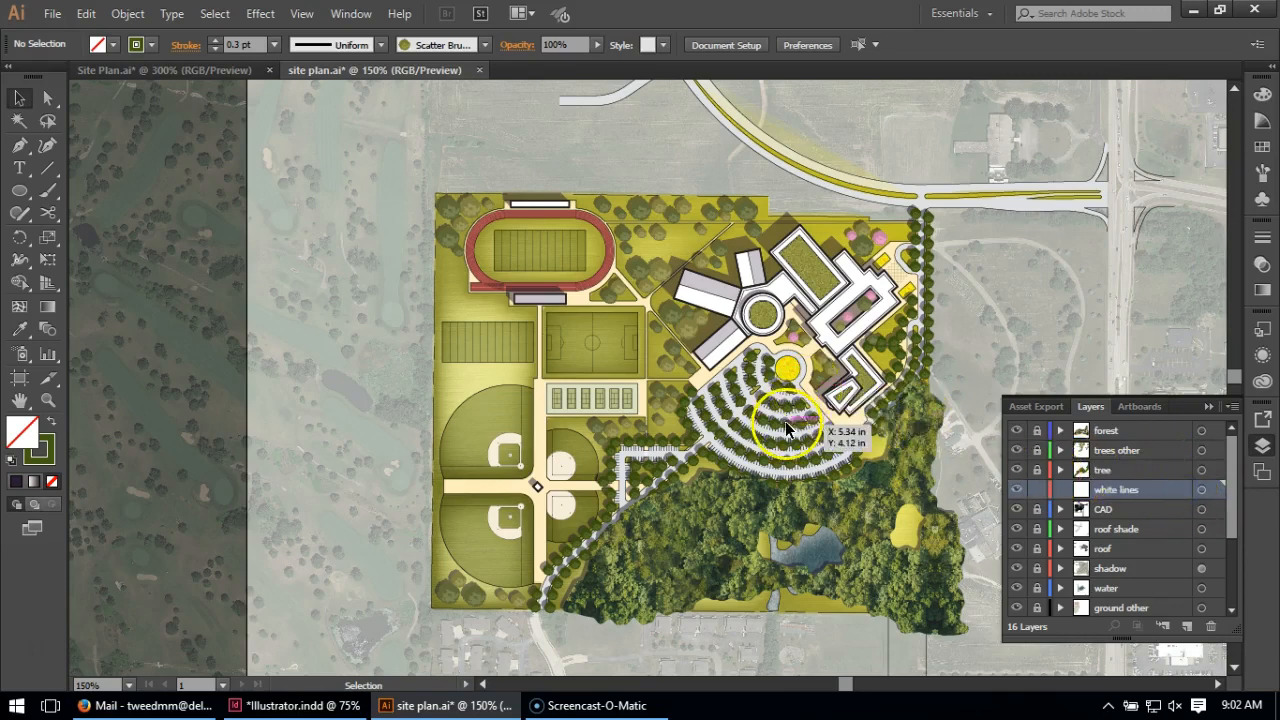
Lock the white lines layer, then unlock the CAD layer and make it the active layer
scroll(769, 468, up, 2)
scroll(759, 460, up, 3)
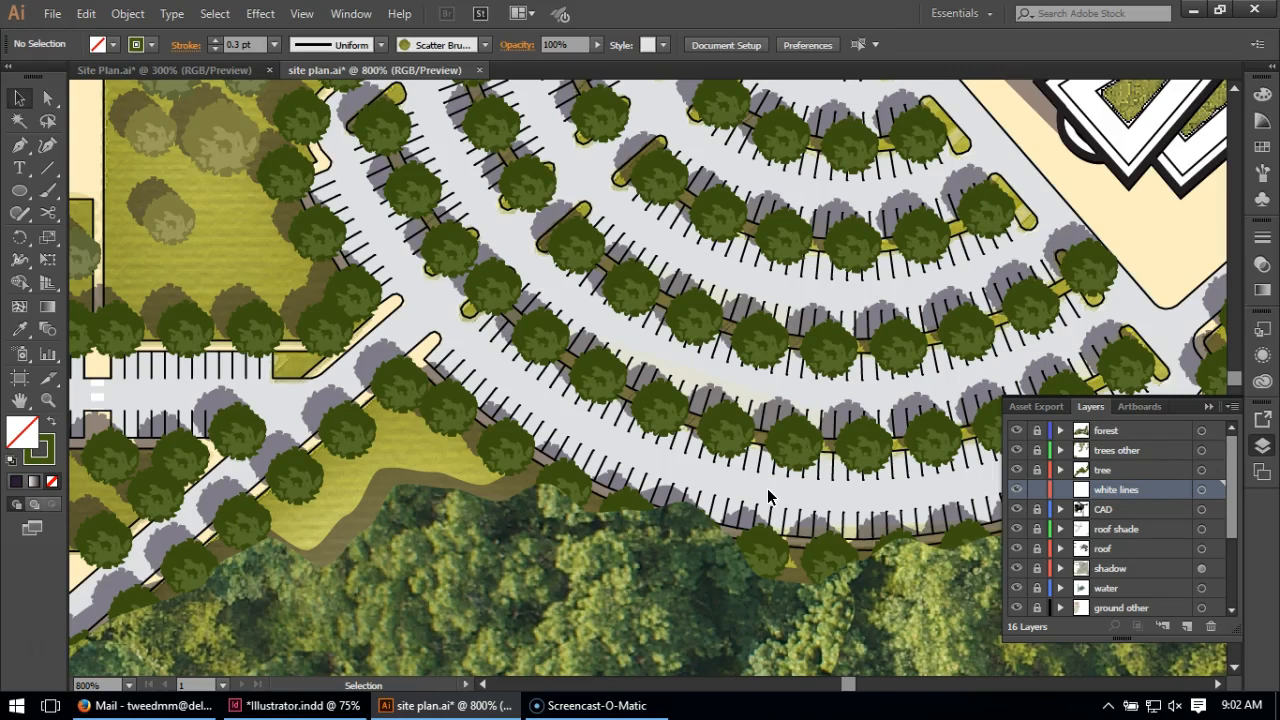
scroll(791, 446, down, 1)
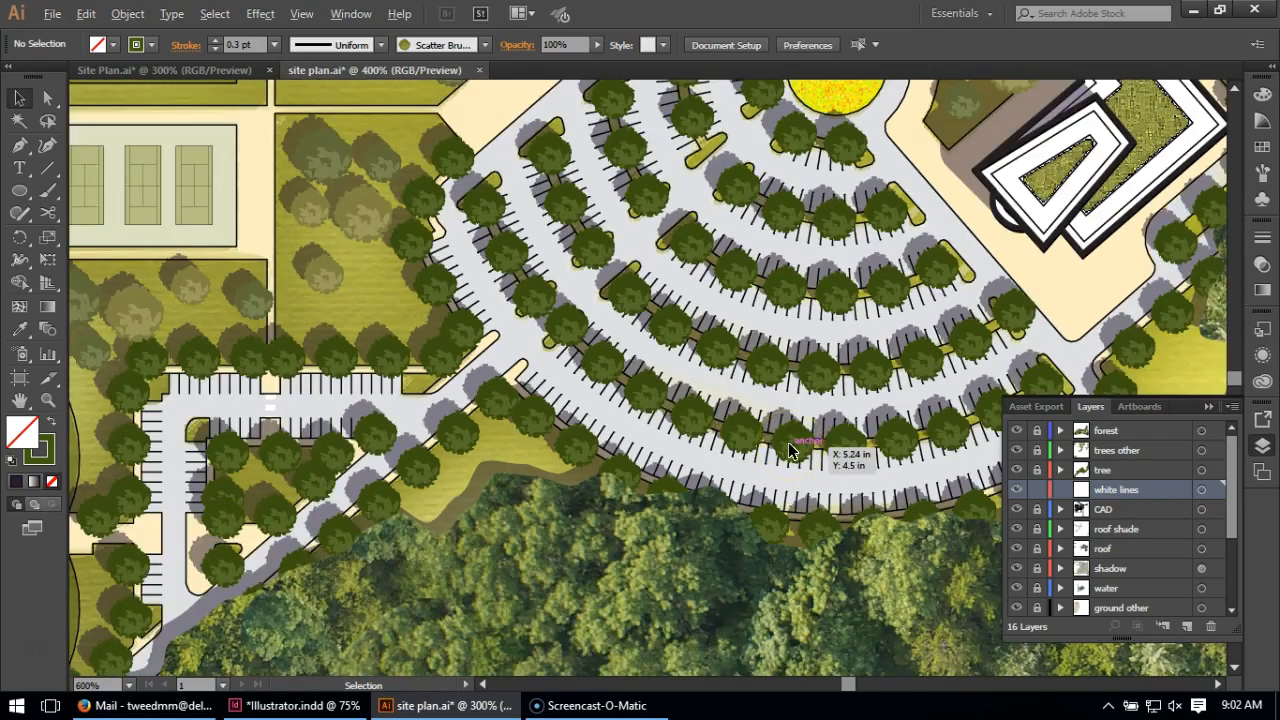
scroll(787, 353, down, 1)
scroll(787, 339, down, 1)
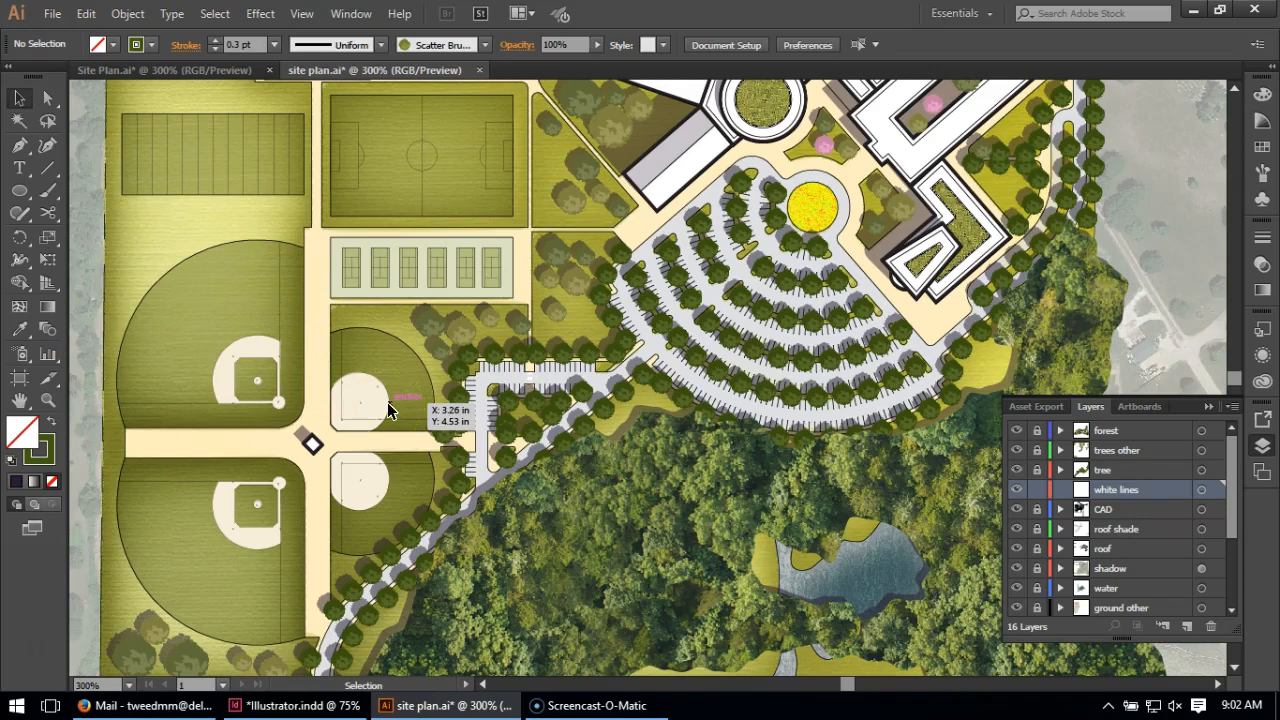
click(1037, 497)
click(1037, 509)
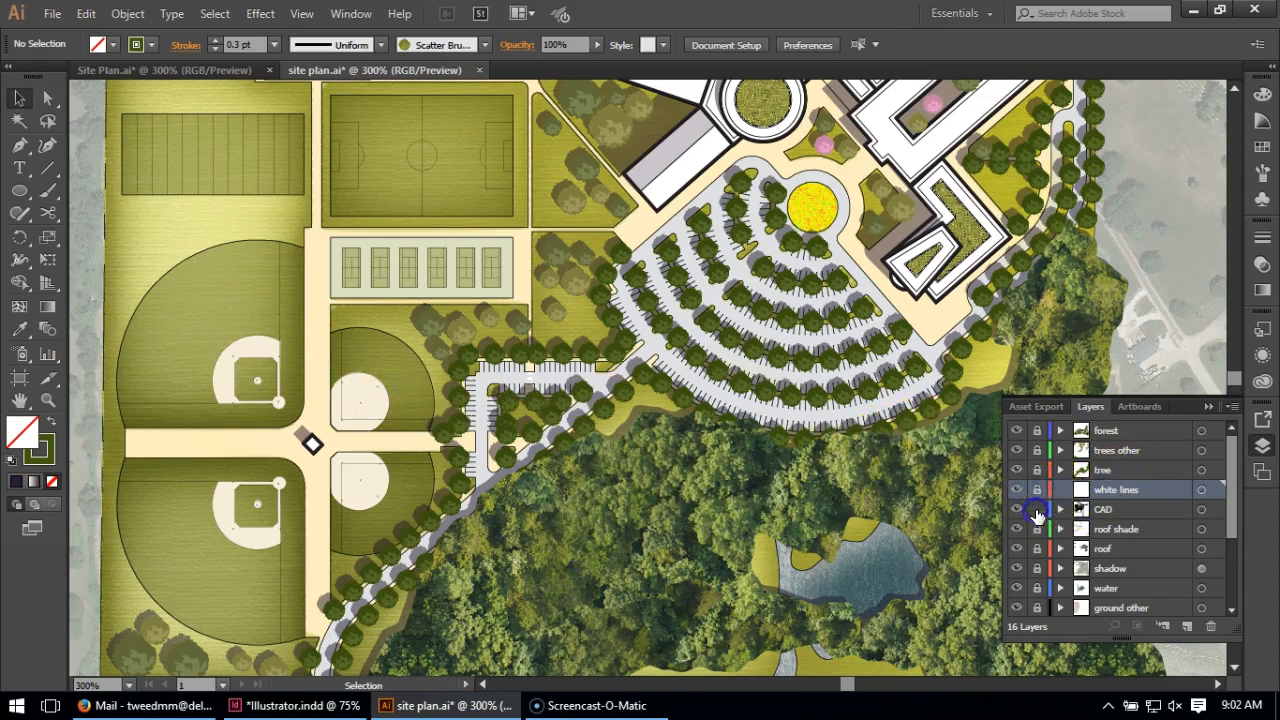
click(1115, 510)
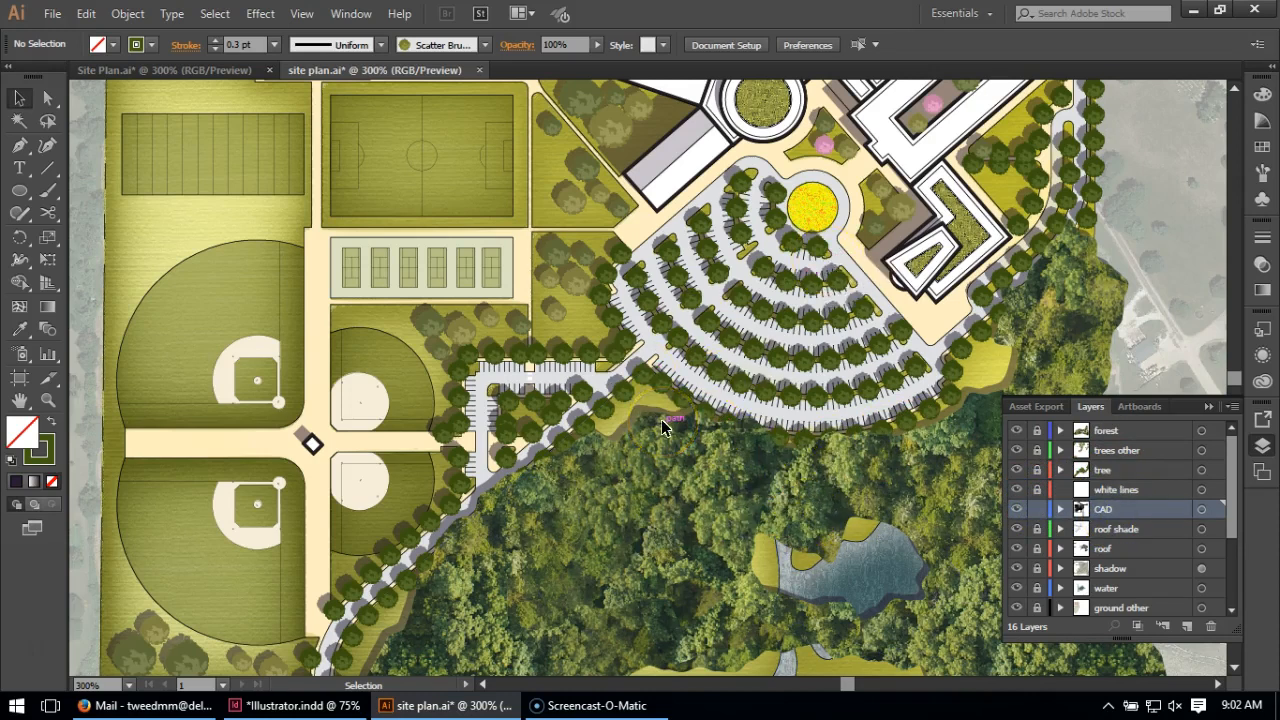
Try to select all linework with the same stroke weight as the parking-stall stripes, and clear the selection
scroll(678, 401, up, 2)
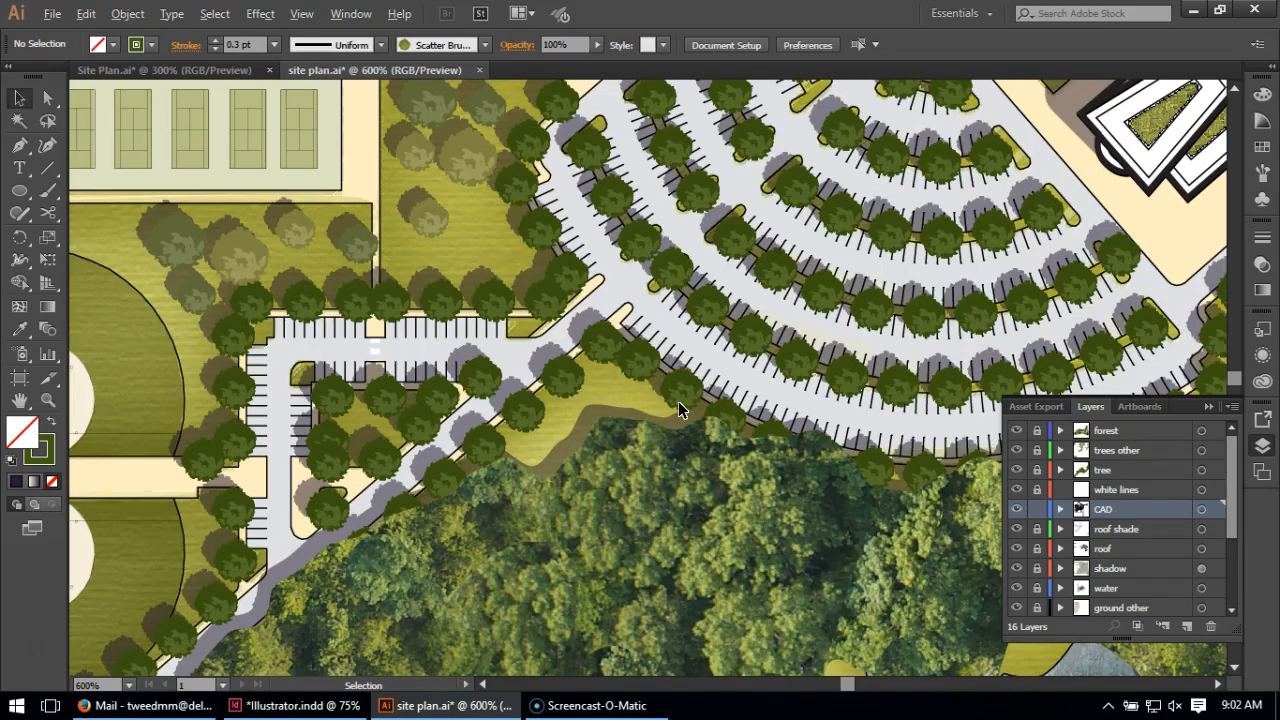
scroll(805, 432, down, 2)
click(798, 430)
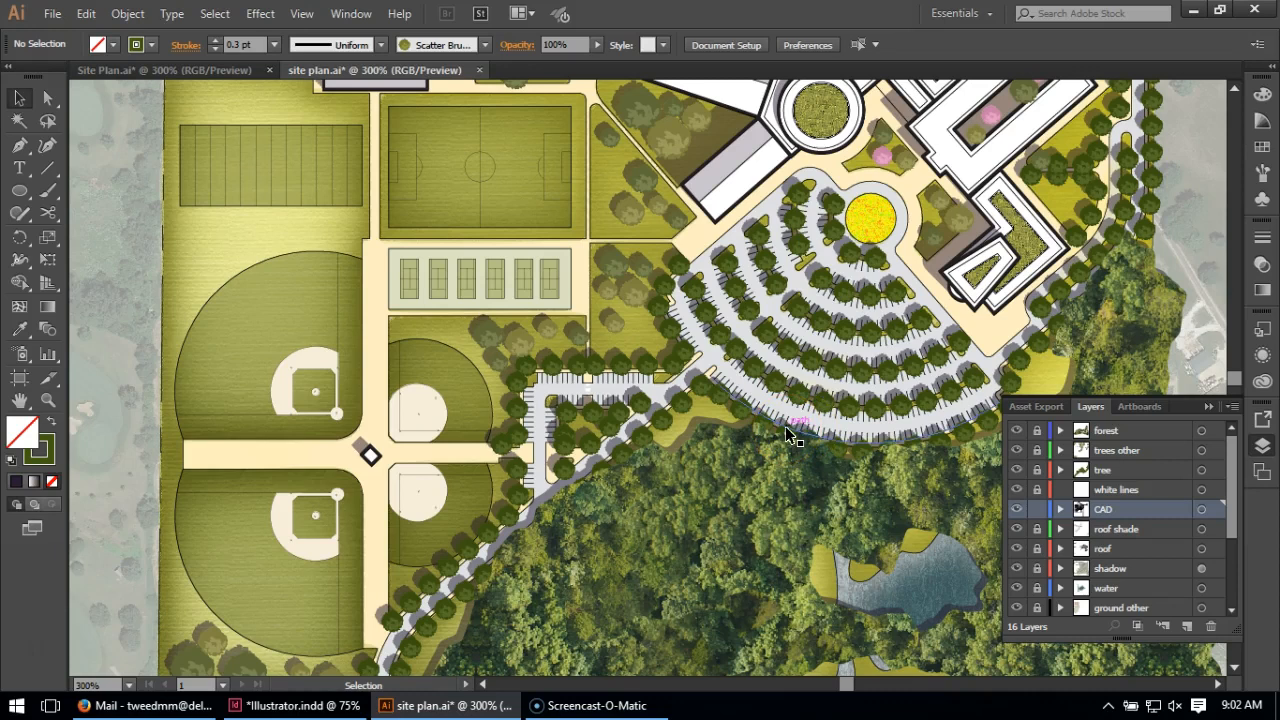
click(737, 423)
click(749, 395)
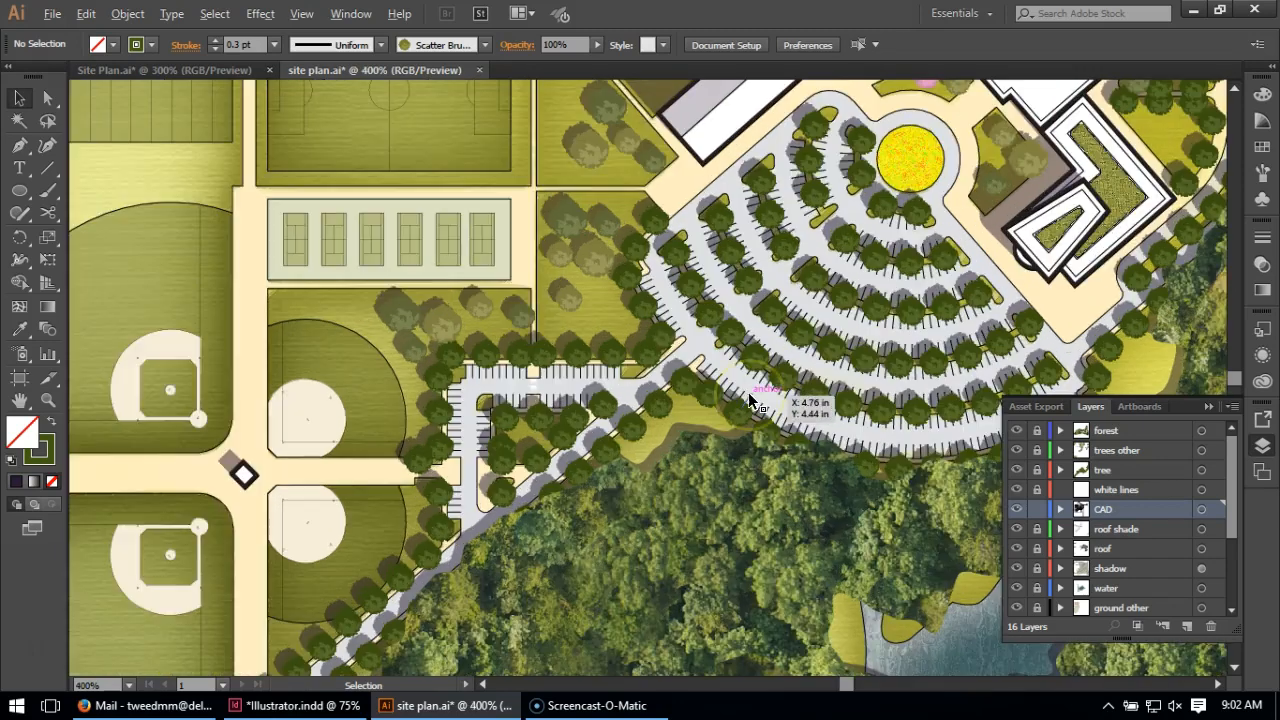
click(748, 392)
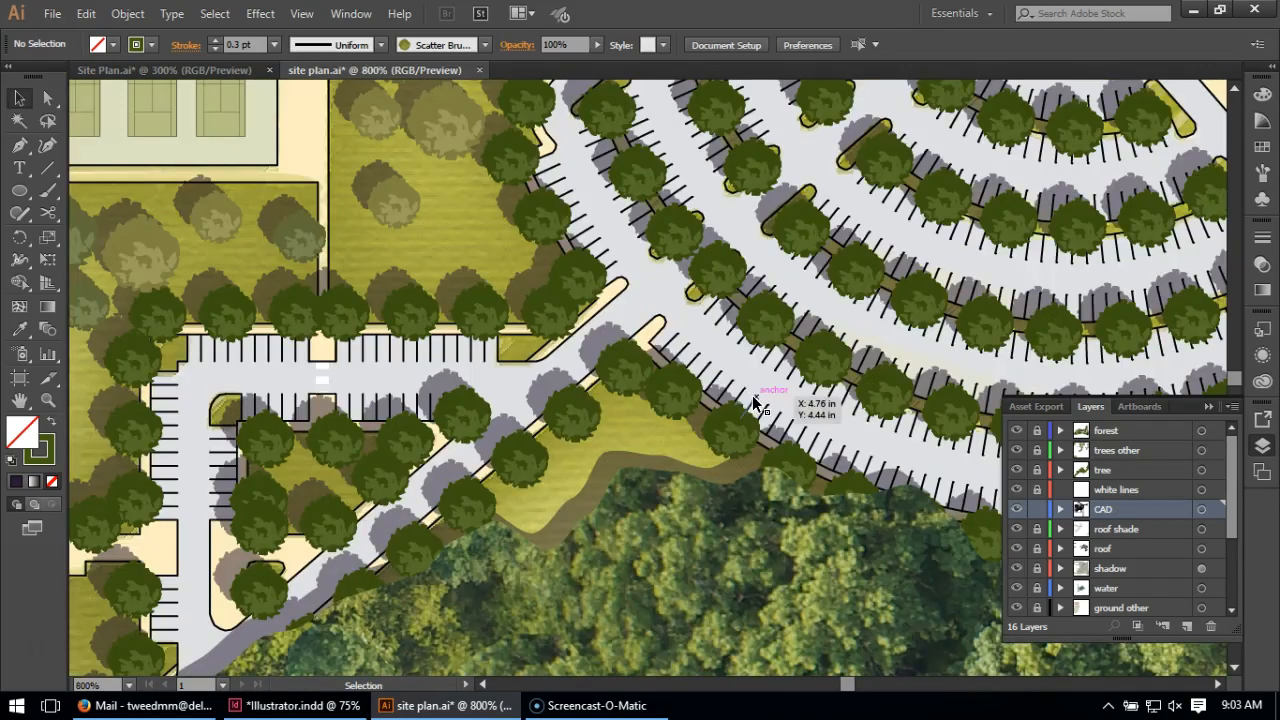
click(754, 397)
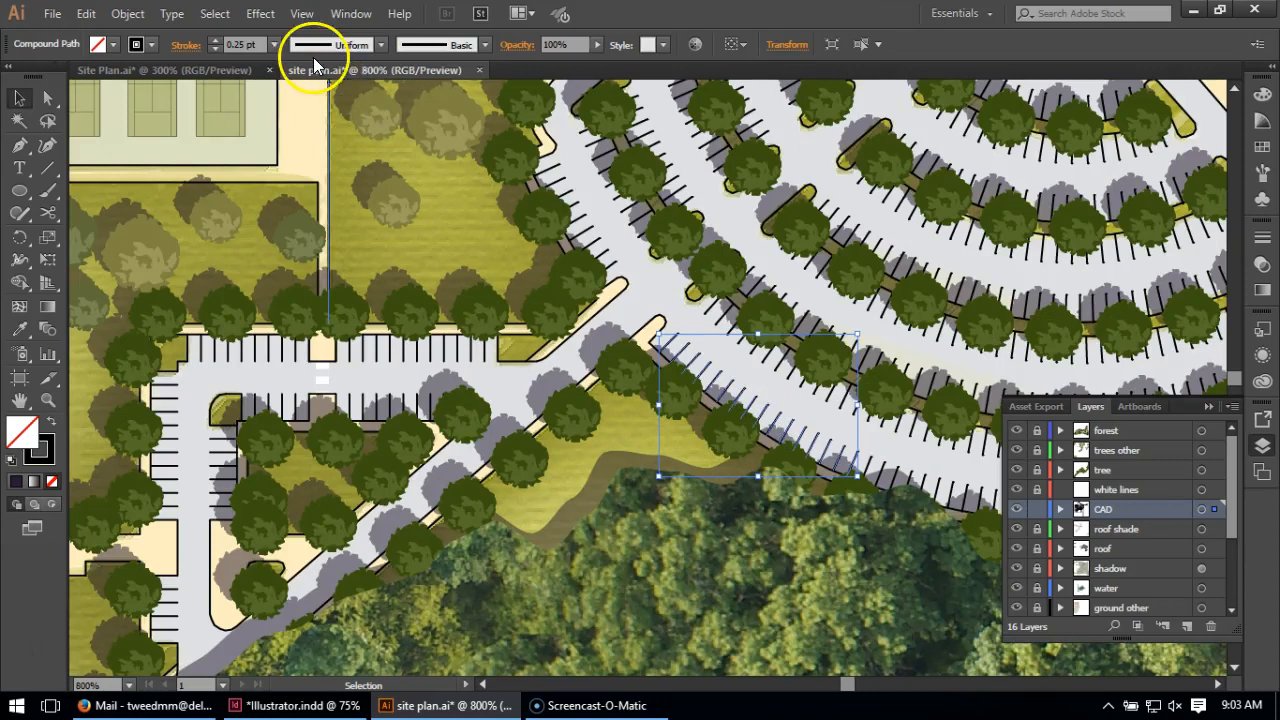
click(250, 14)
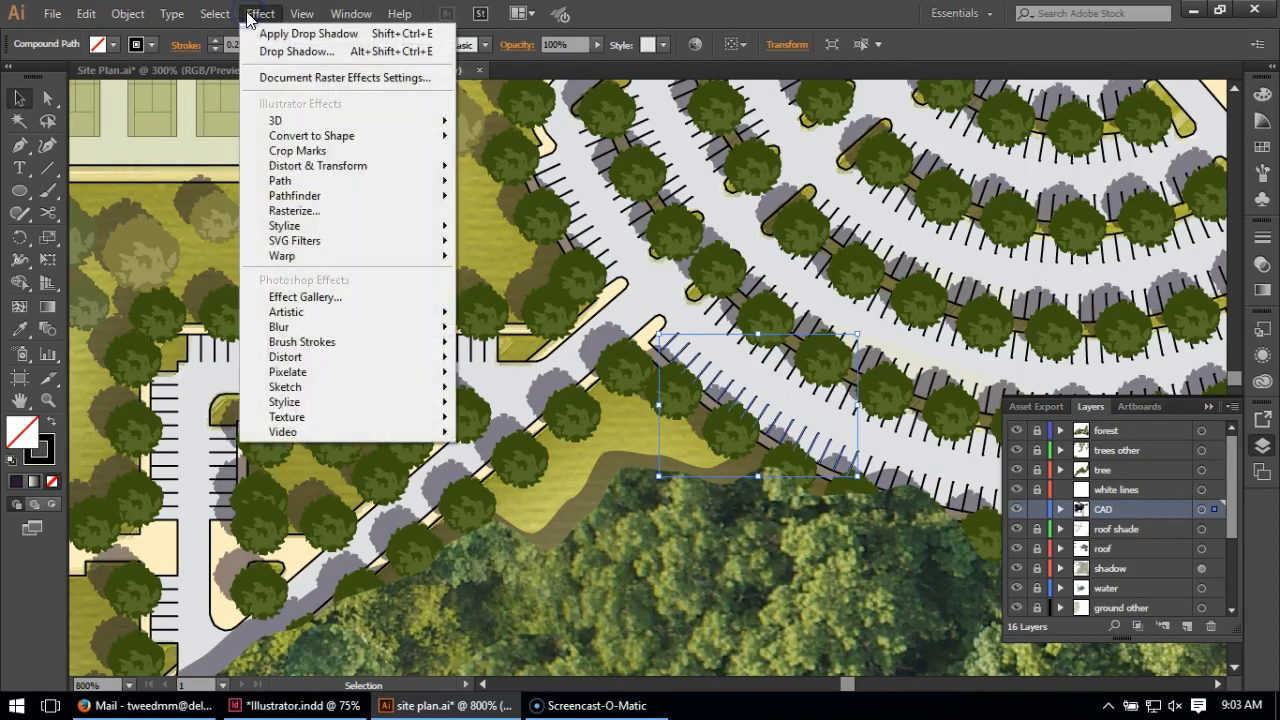
mouse_move(359, 235)
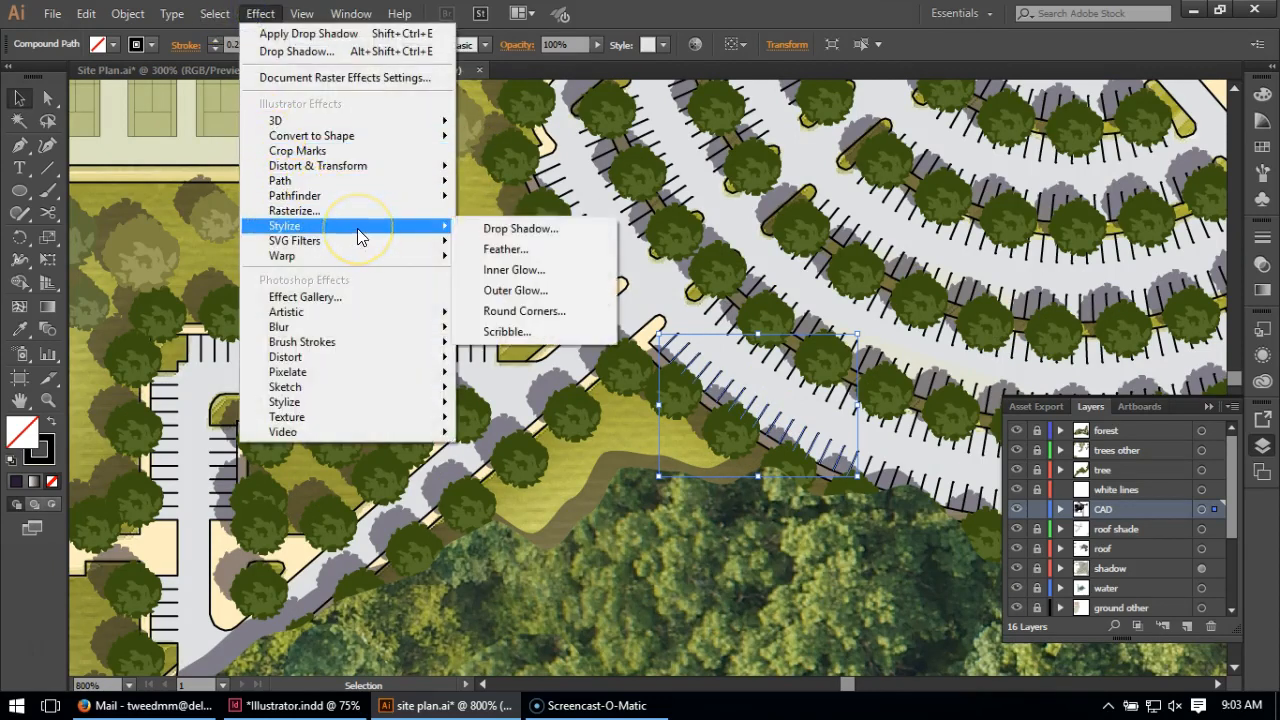
click(215, 14)
click(215, 14)
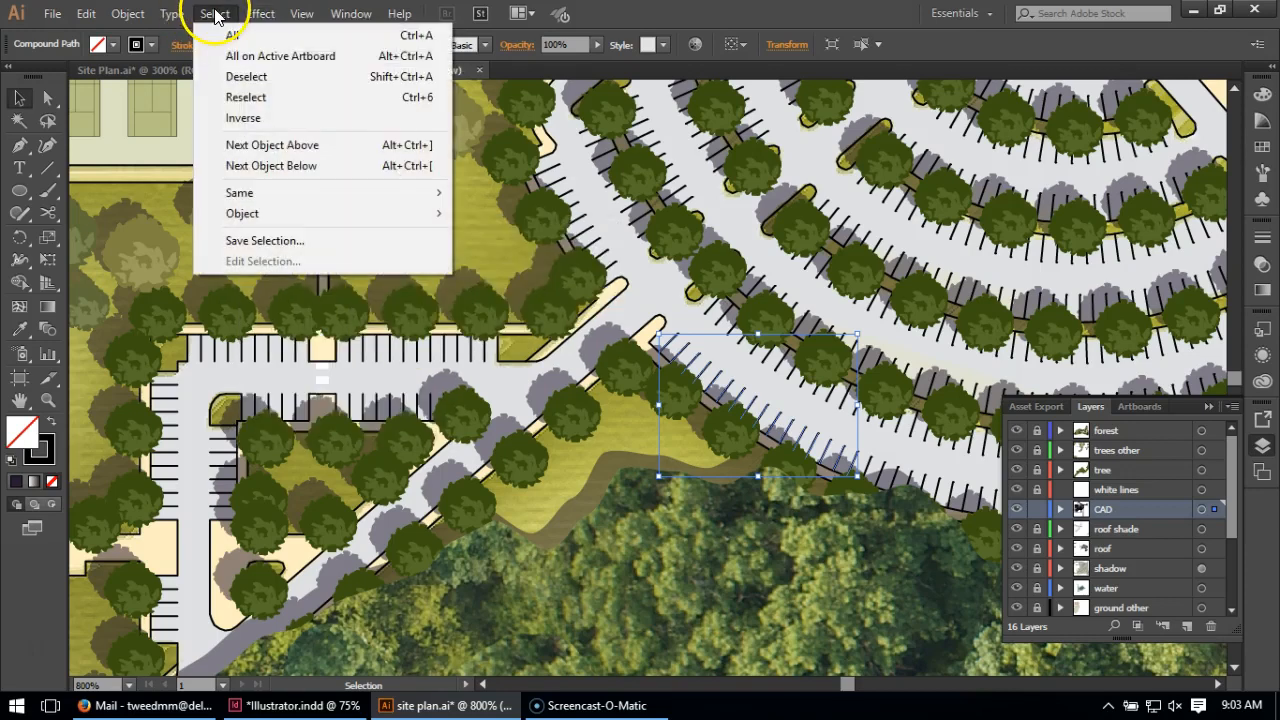
mouse_move(252, 192)
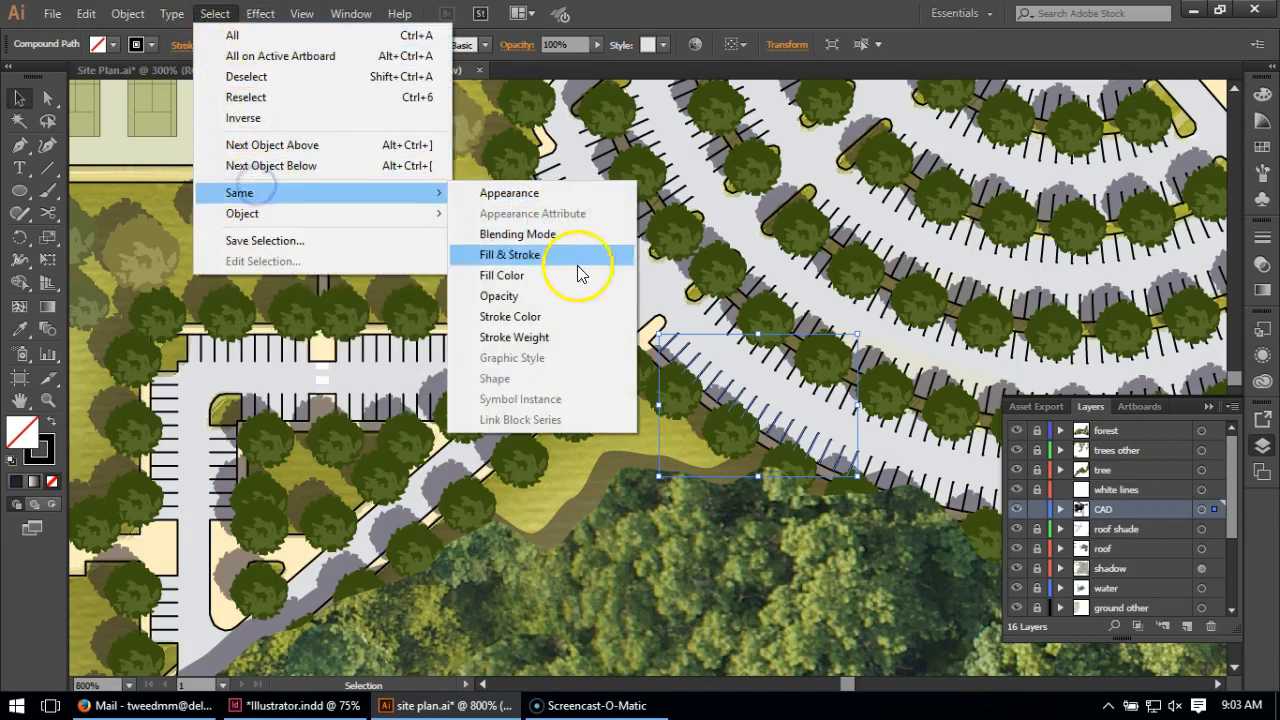
click(568, 337)
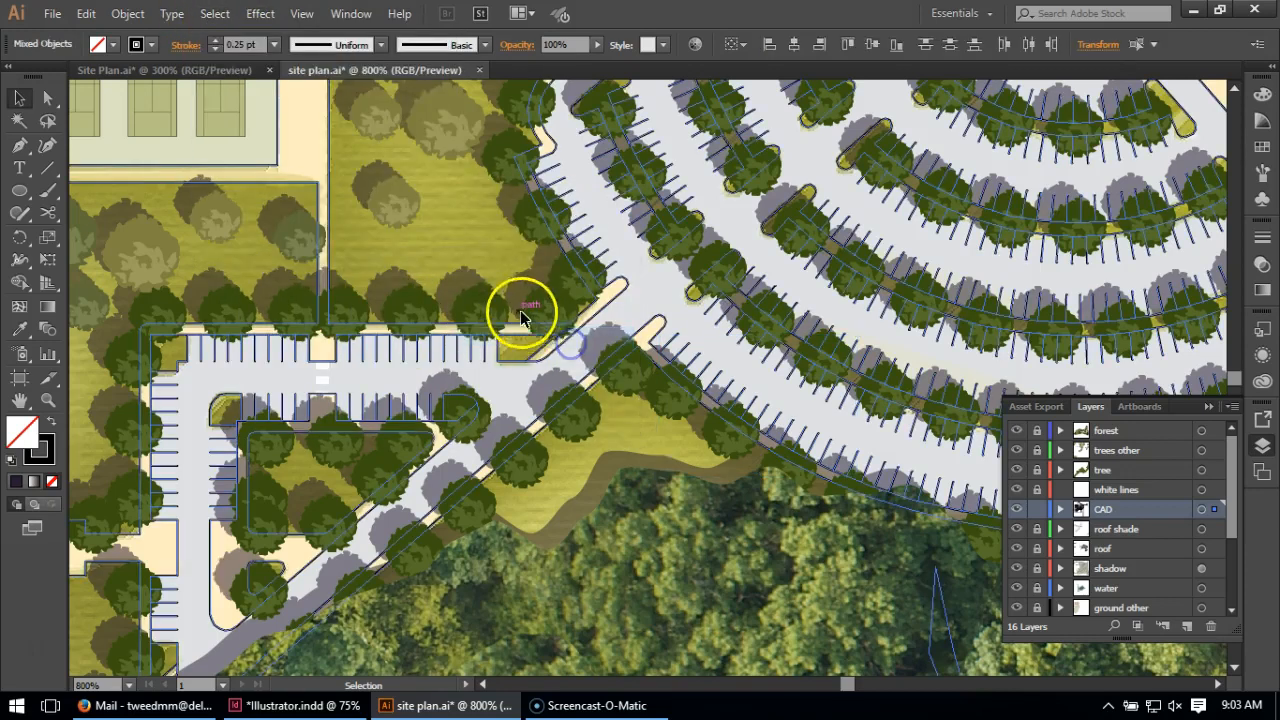
scroll(500, 330, down, 2)
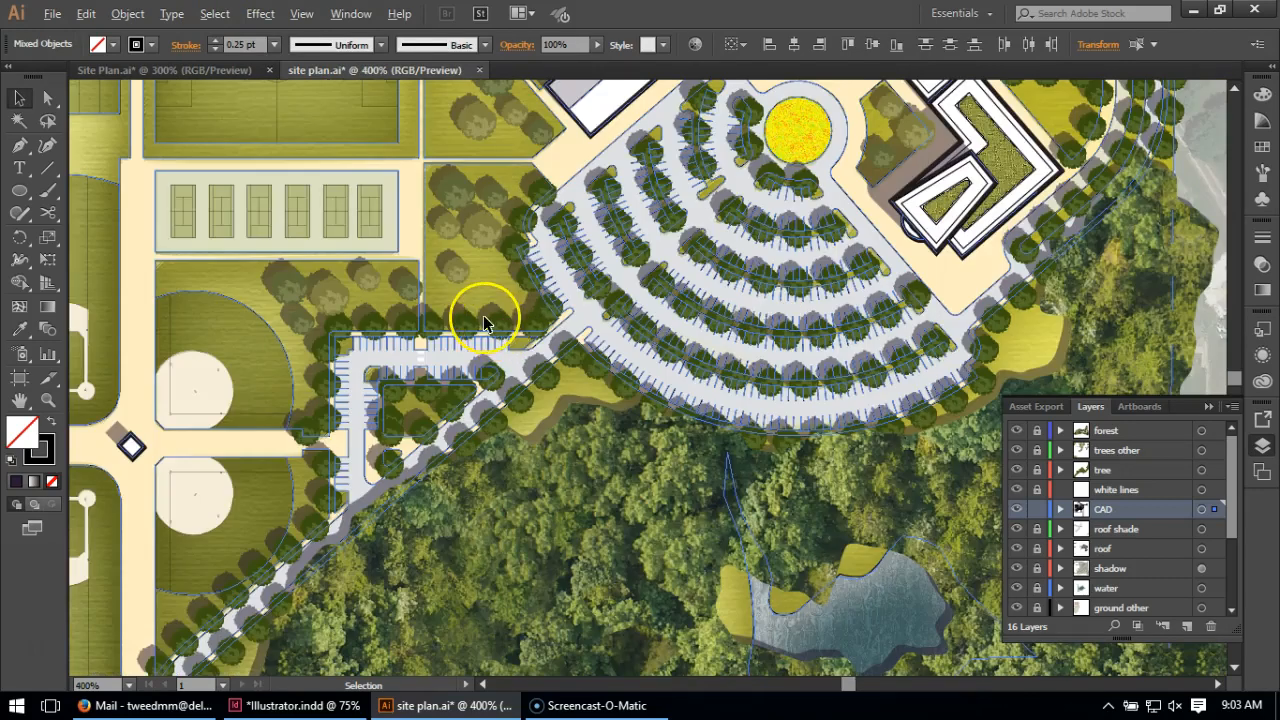
scroll(483, 322, down, 2)
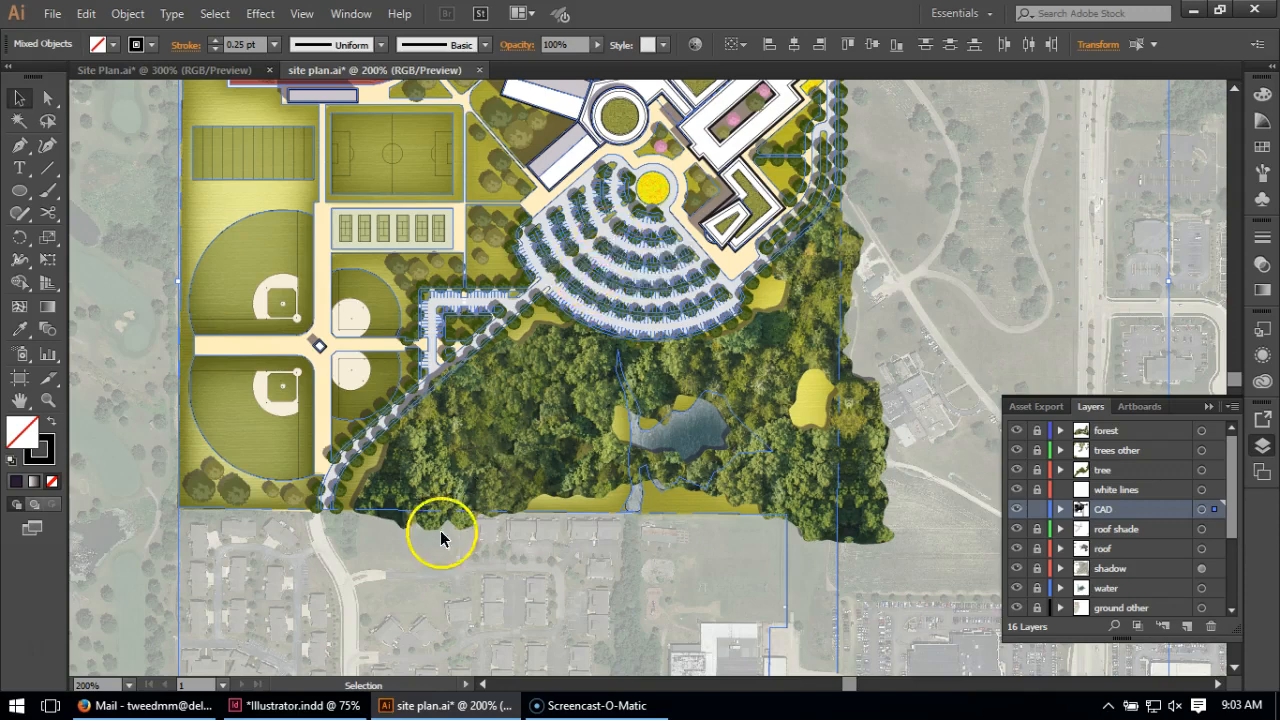
click(447, 577)
Select the parking-stall stripes together with the running track and sports field markings on the CAD layer, and copy them
scroll(591, 322, up, 5)
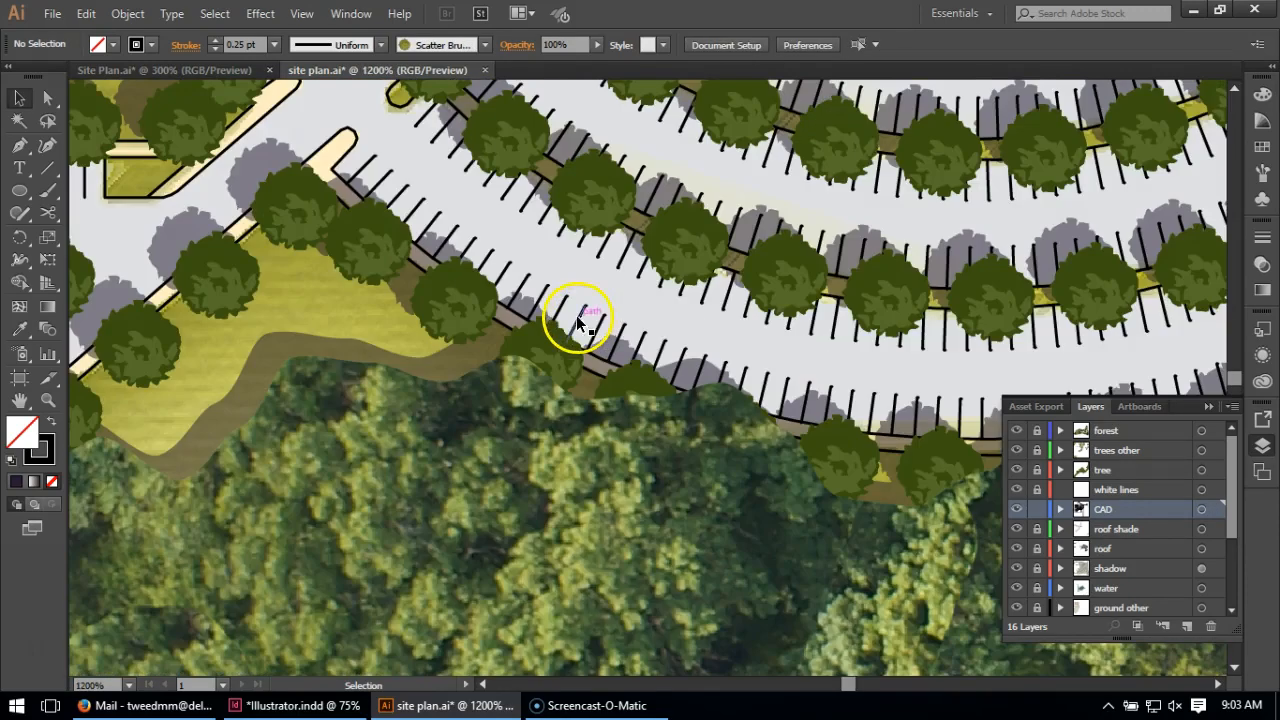
click(578, 322)
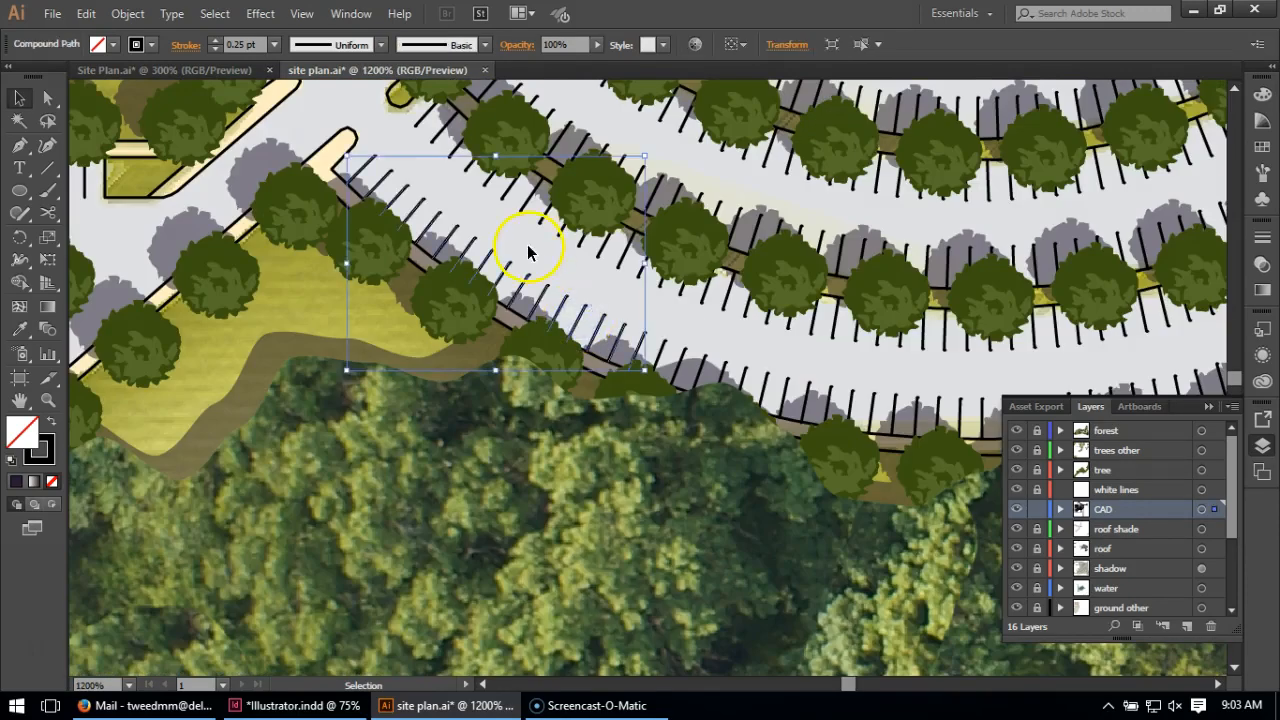
shift+click(681, 355)
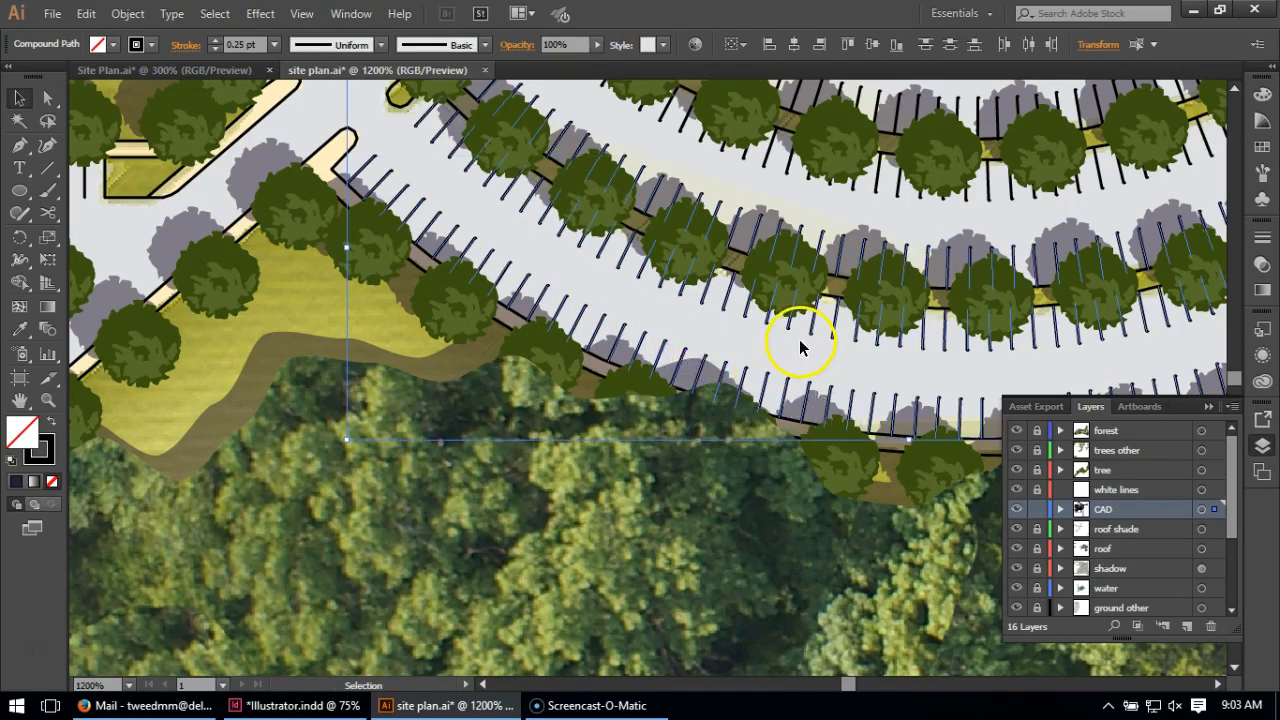
scroll(797, 334, up, 2)
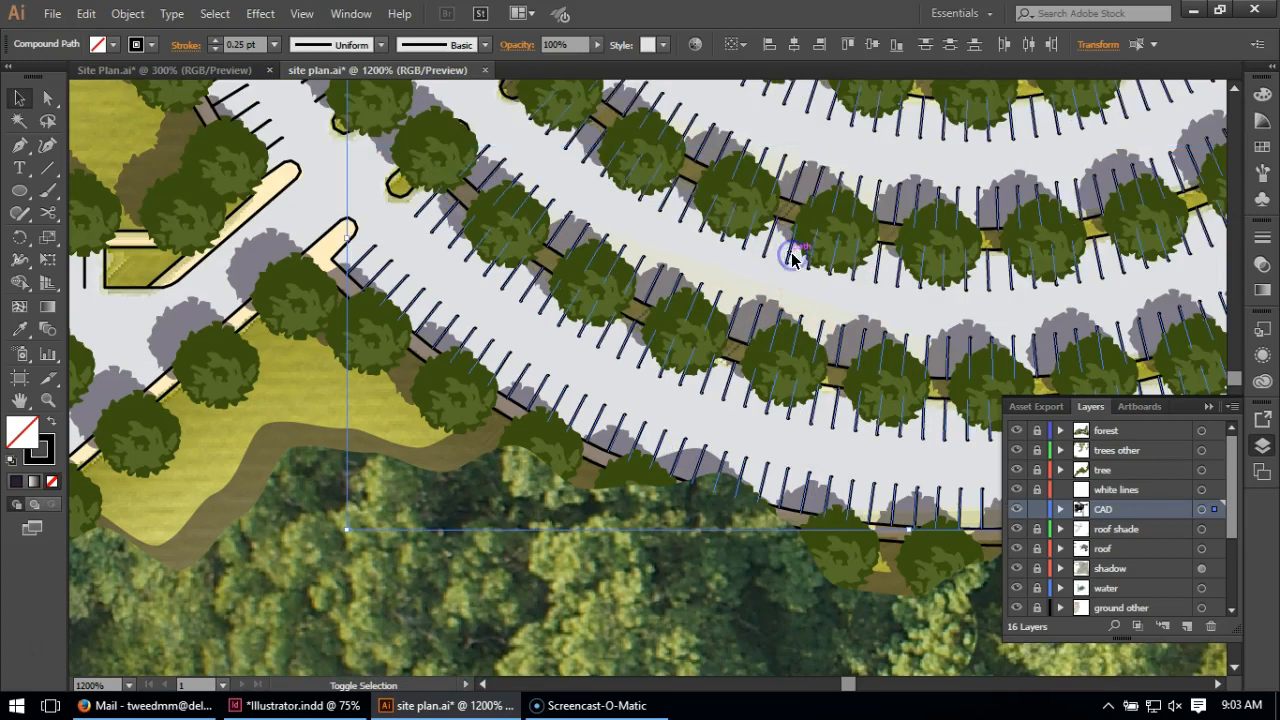
scroll(795, 300, up, 3)
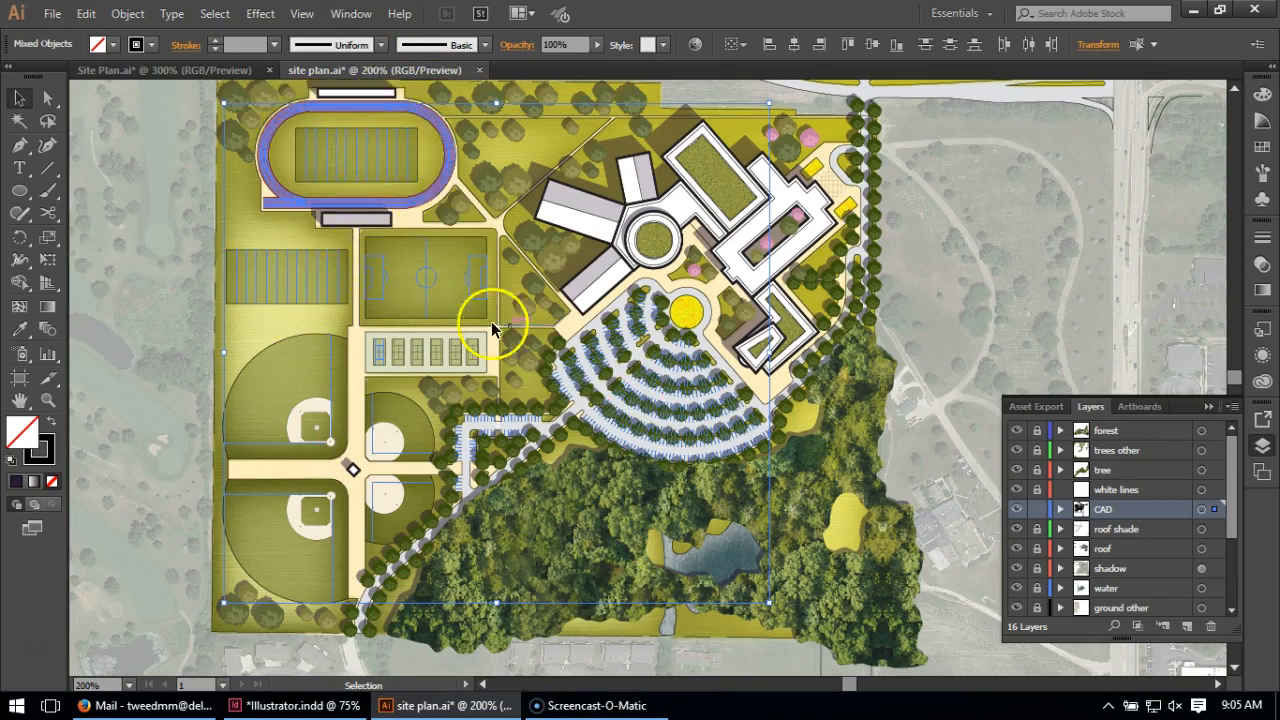
click(85, 14)
click(103, 100)
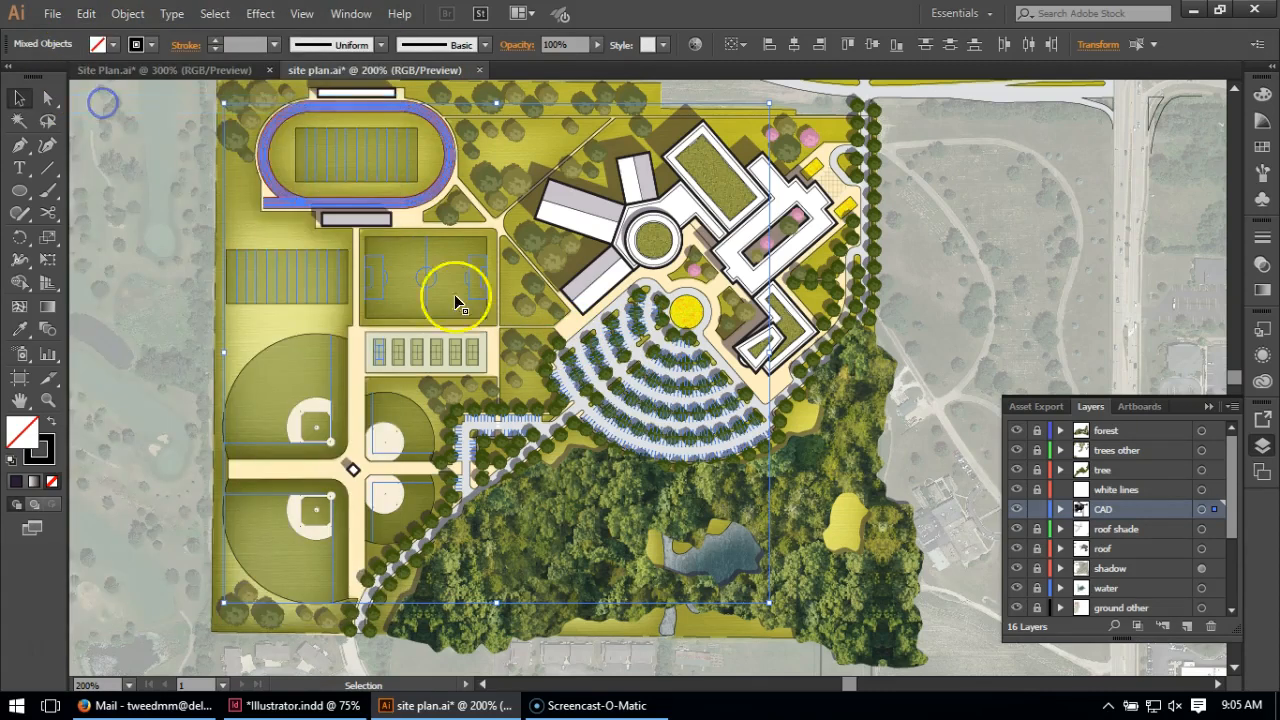
Lock the CAD layer, unlock and activate the white lines layer, and paste the copied lines in front at their original position
click(1035, 508)
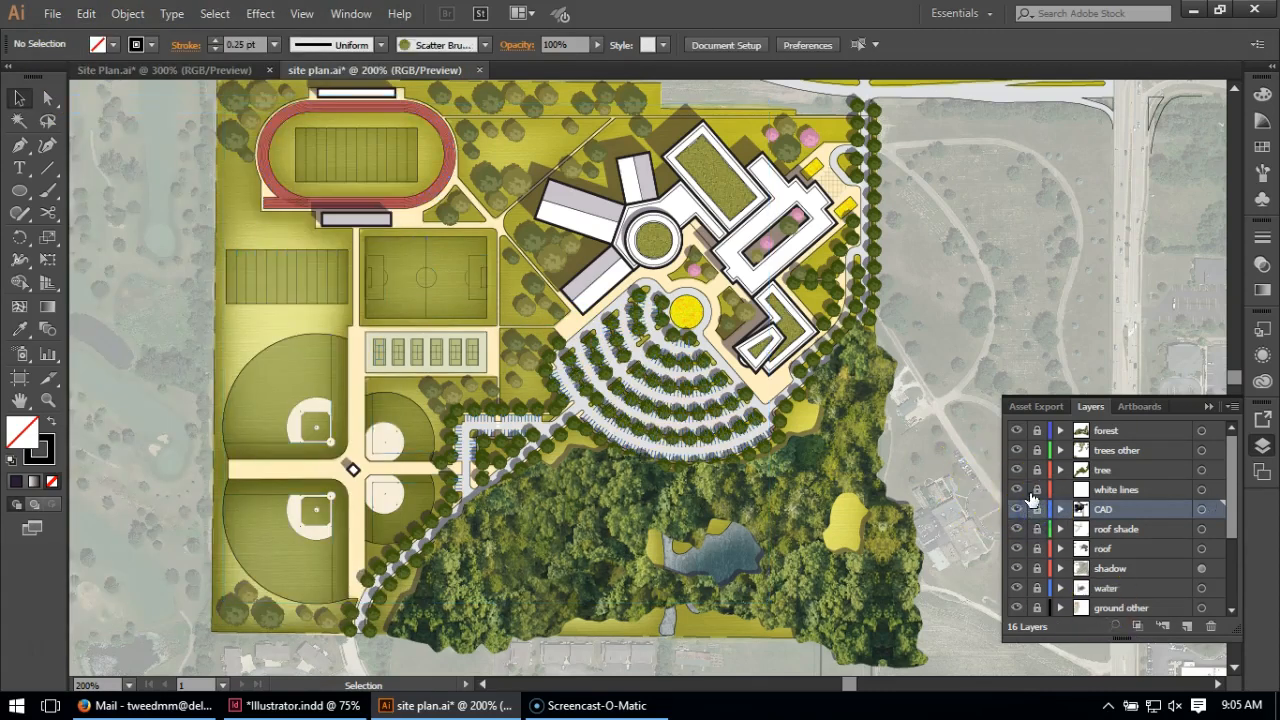
click(1037, 489)
click(1108, 489)
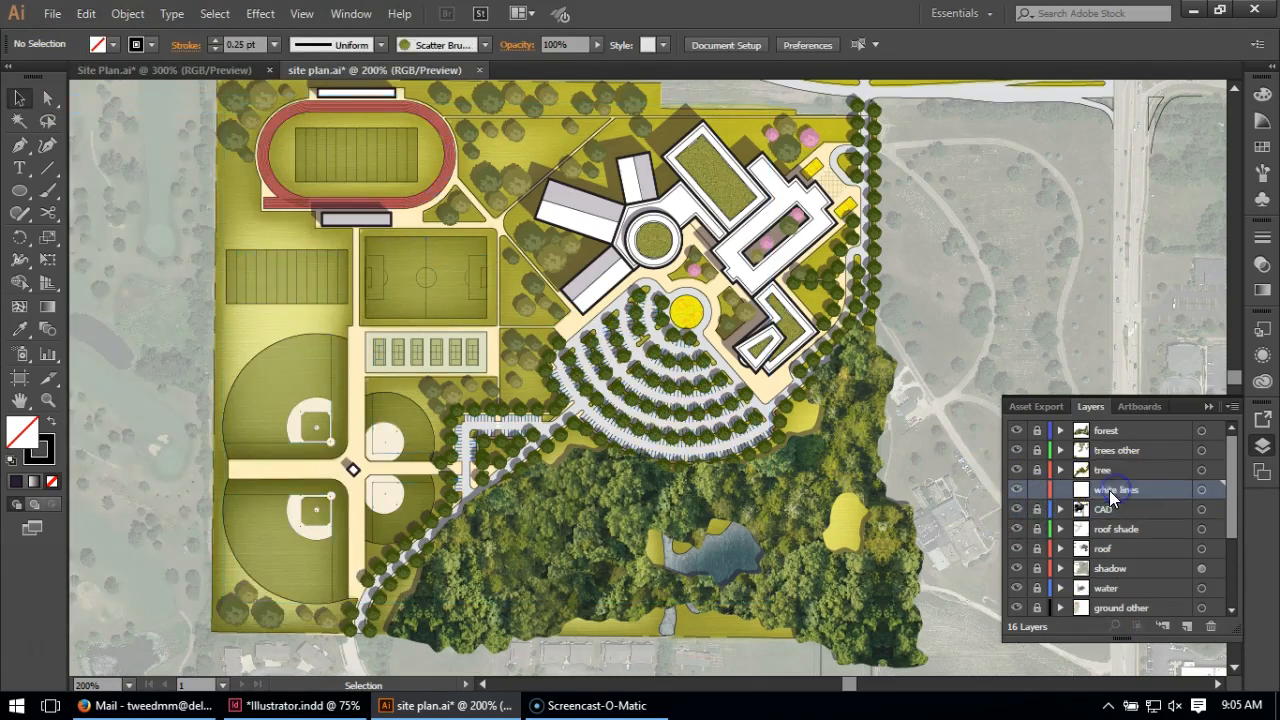
click(86, 13)
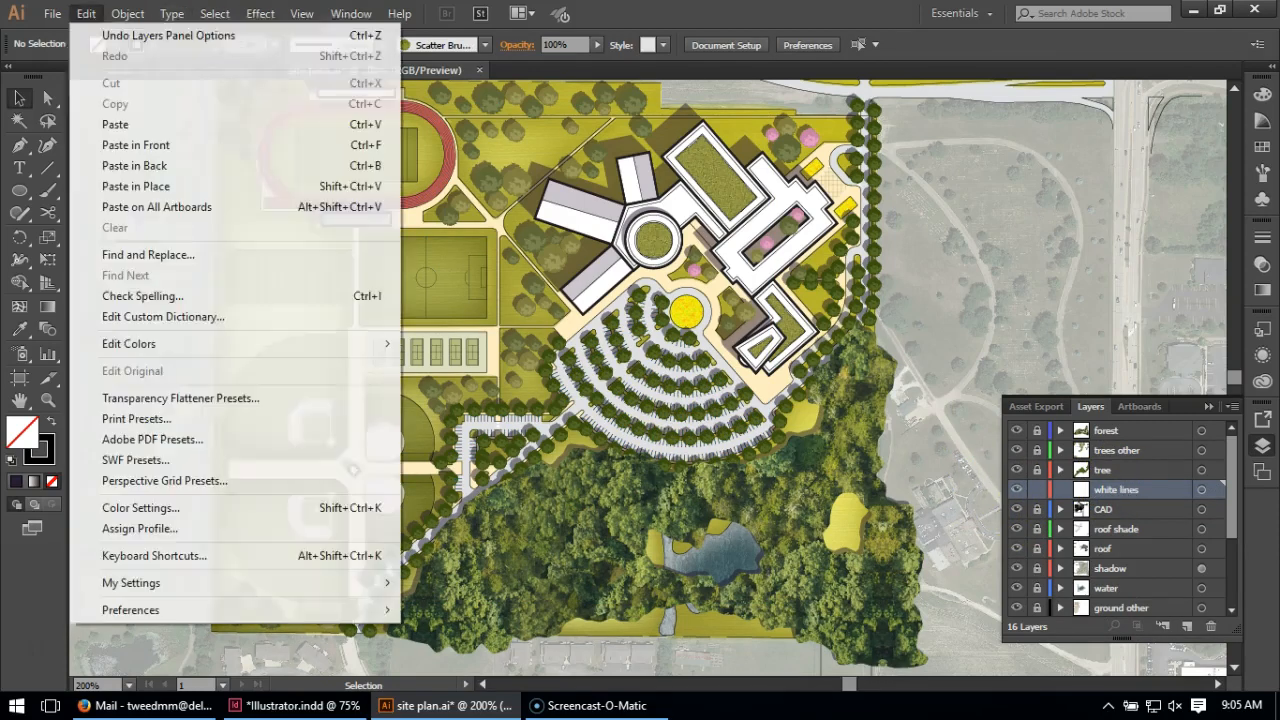
click(121, 127)
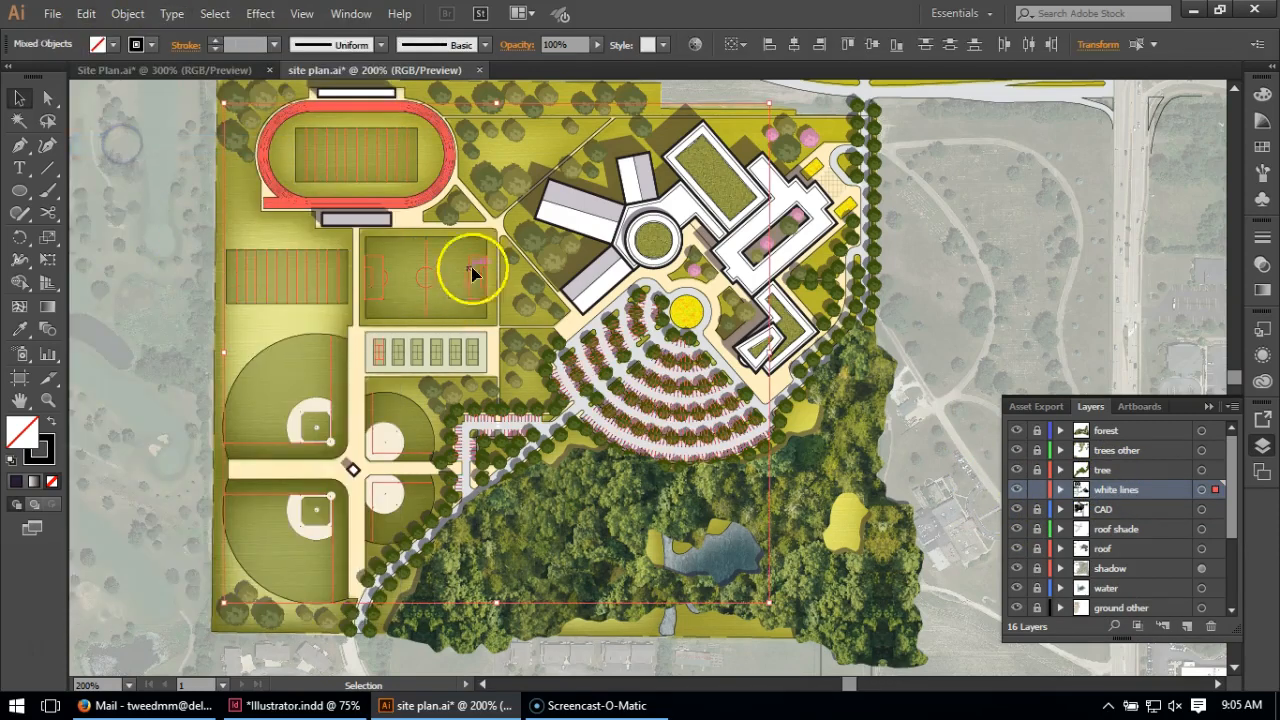
Set the stroke color of the pasted lines to white (ffffff) and deselect them
double_click(38, 452)
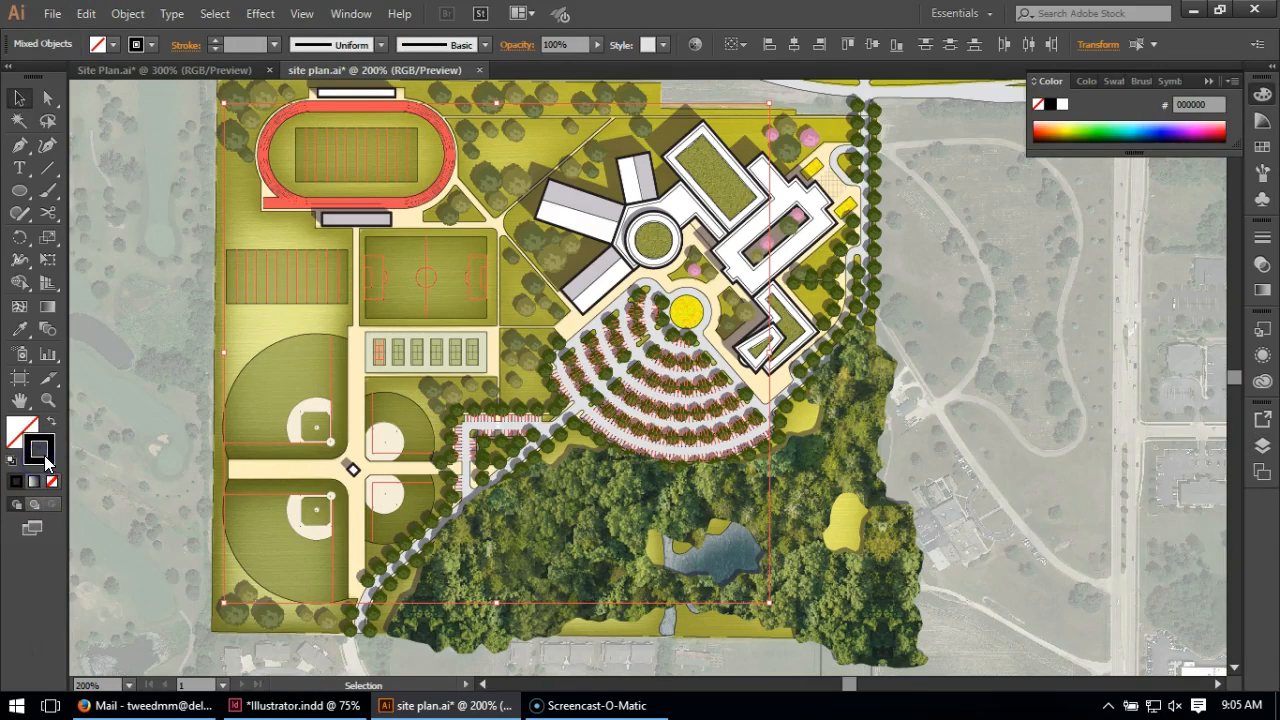
drag(786, 343, 663, 225)
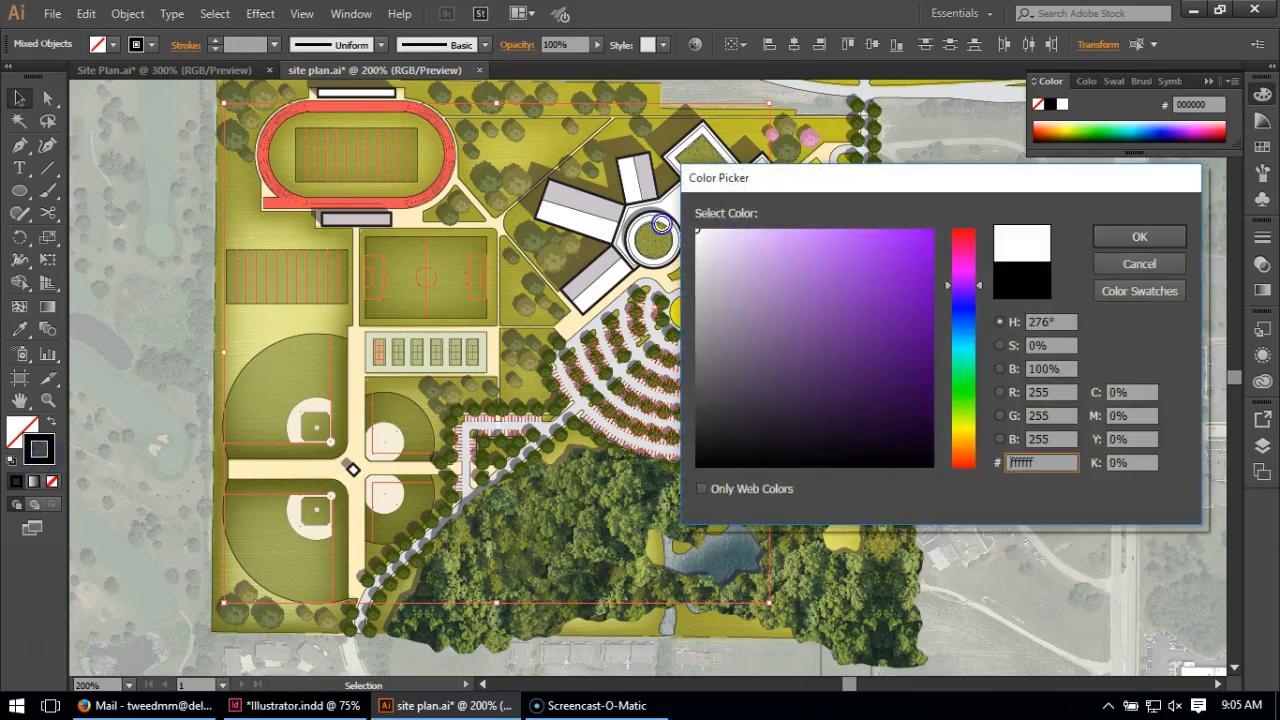
click(1142, 235)
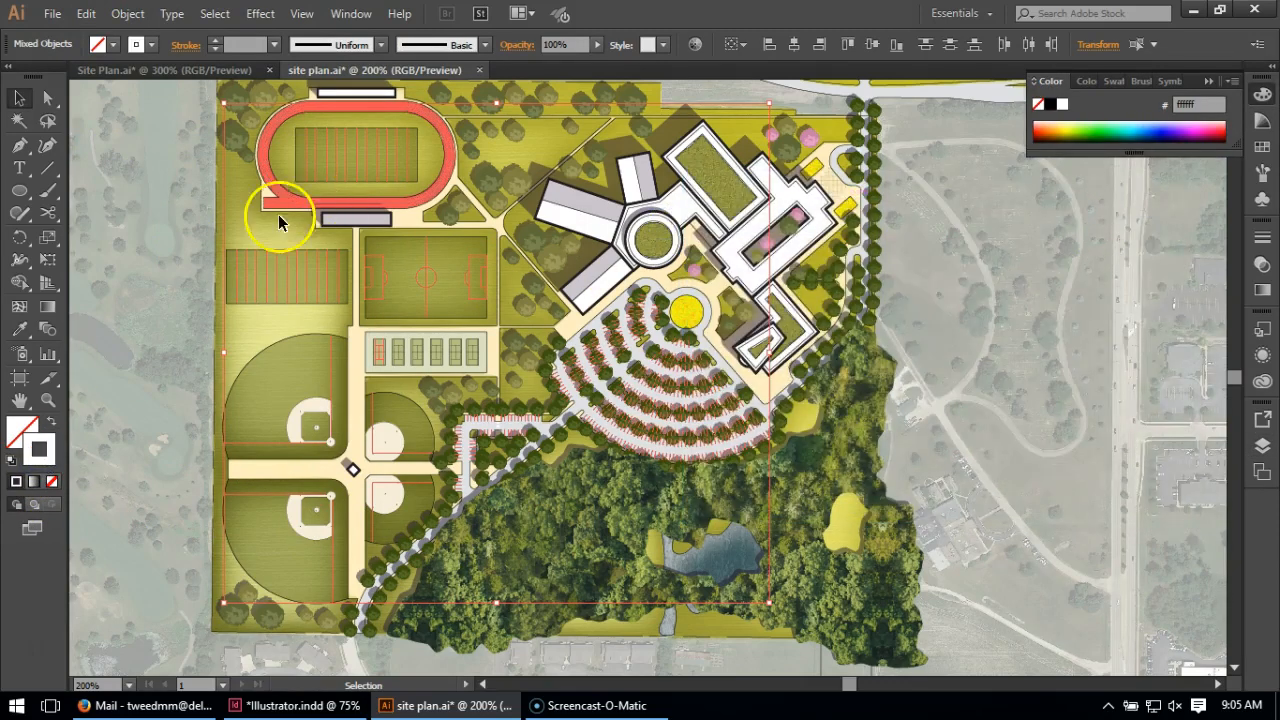
click(181, 234)
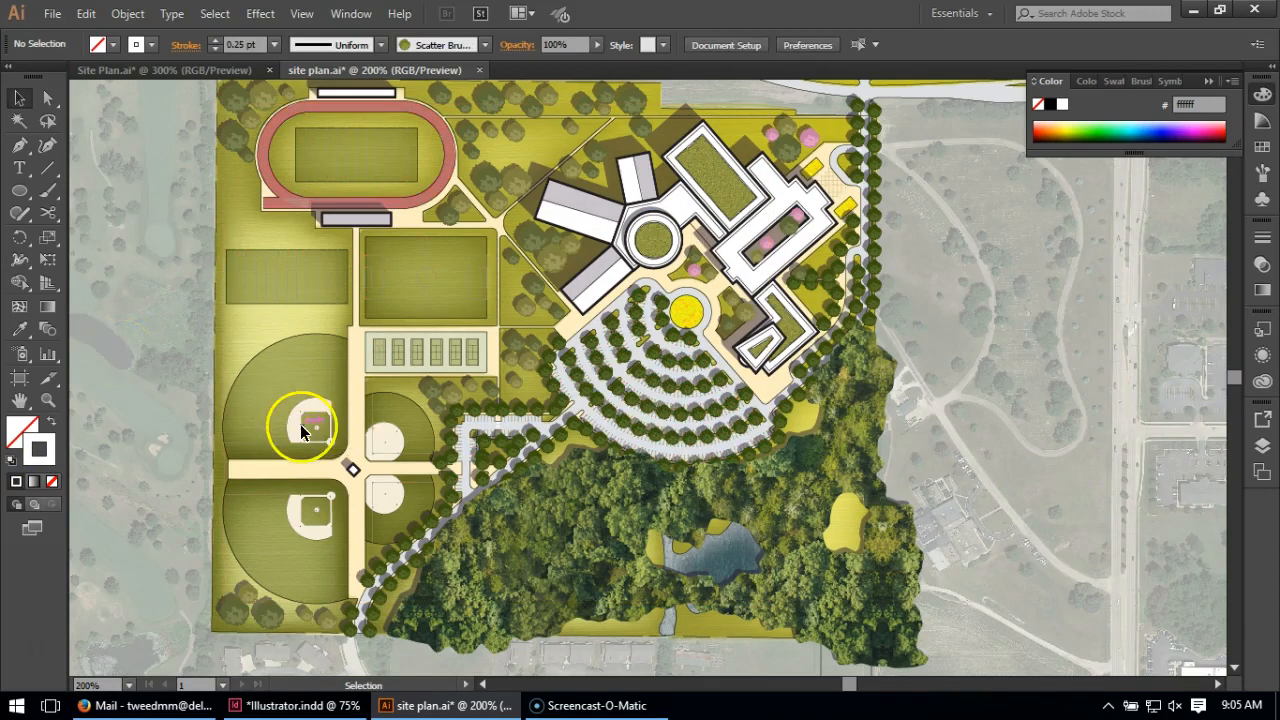
Inspect the white parking-stall stripes in the curved parking lot up close
scroll(677, 454, up, 2)
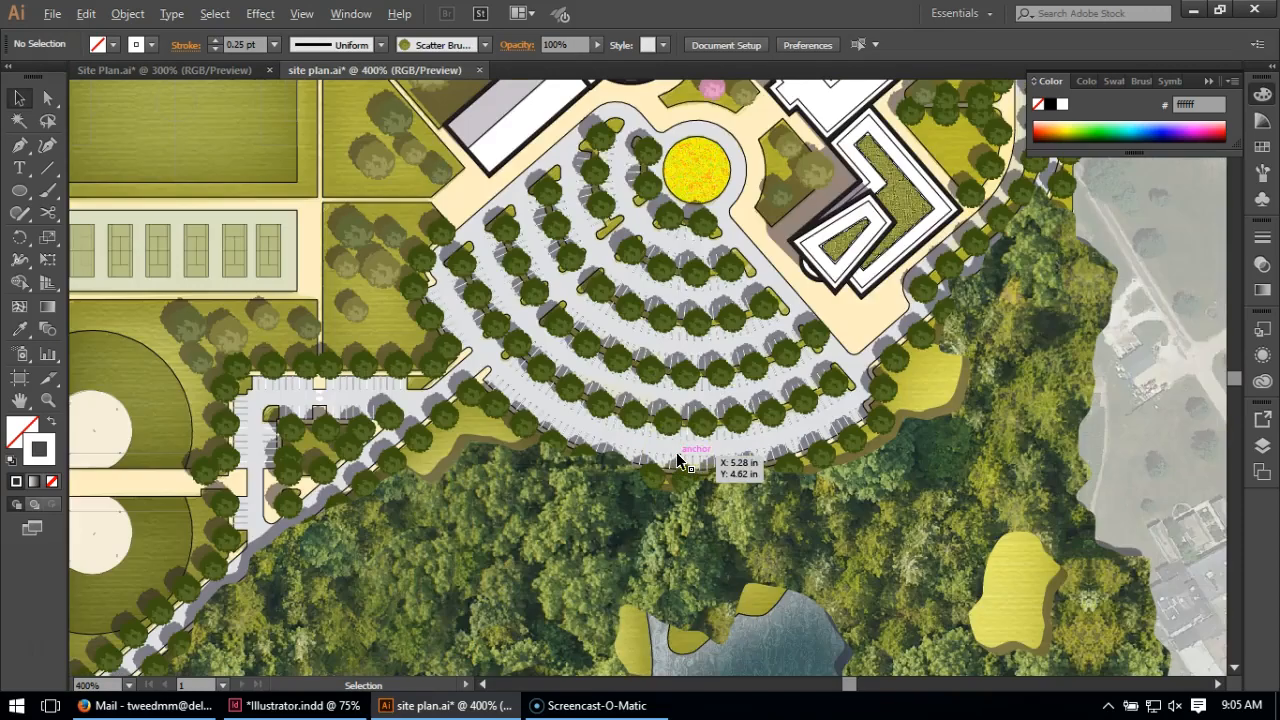
scroll(677, 454, up, 3)
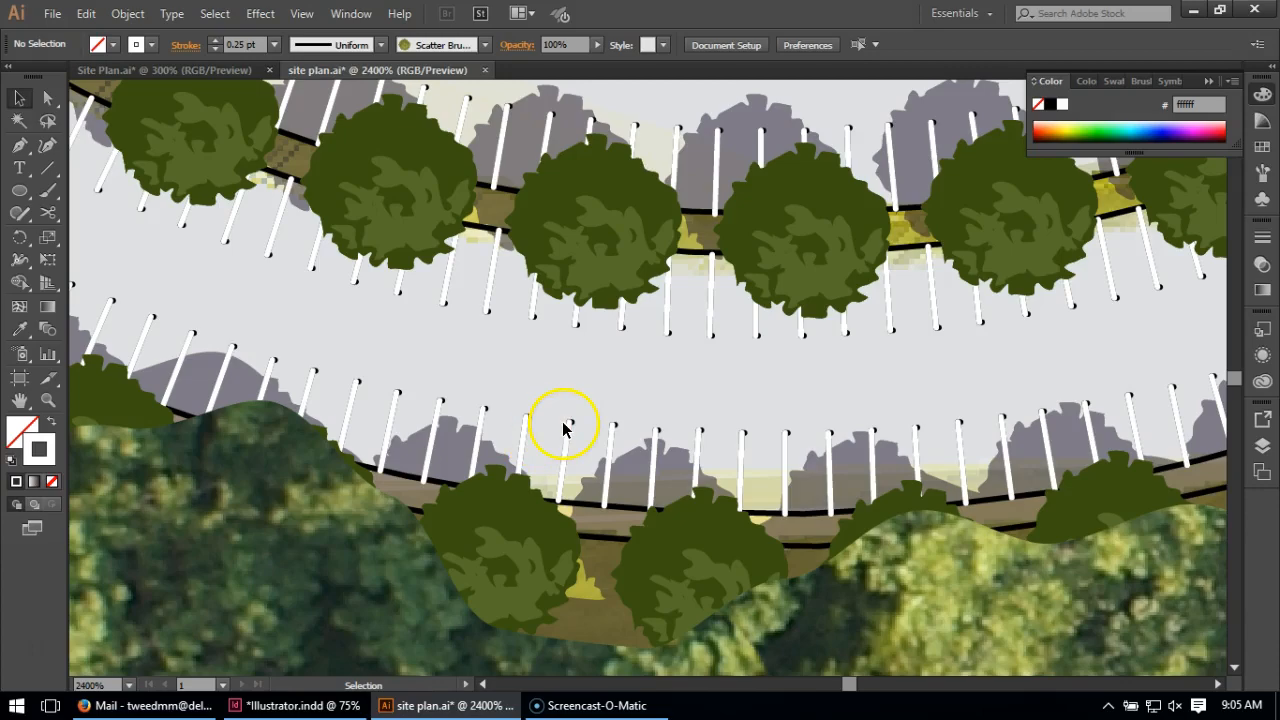
scroll(563, 428, down, 2)
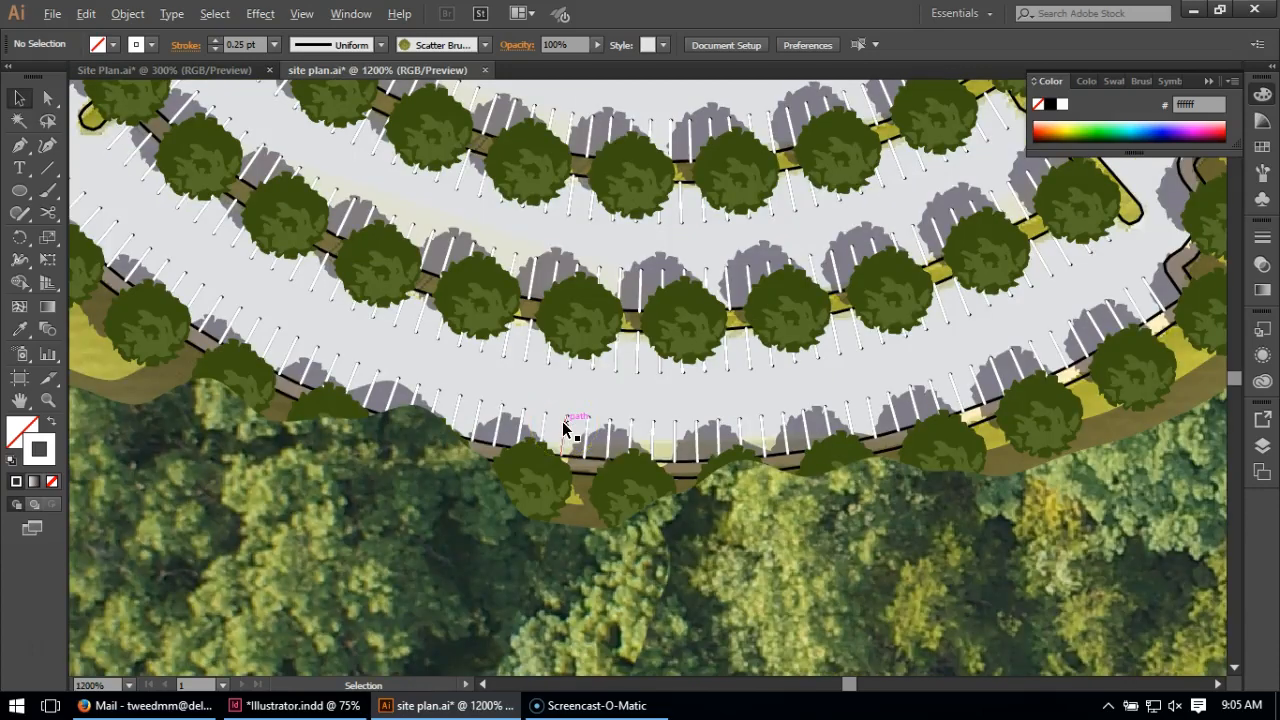
scroll(563, 428, down, 1)
scroll(563, 428, down, 3)
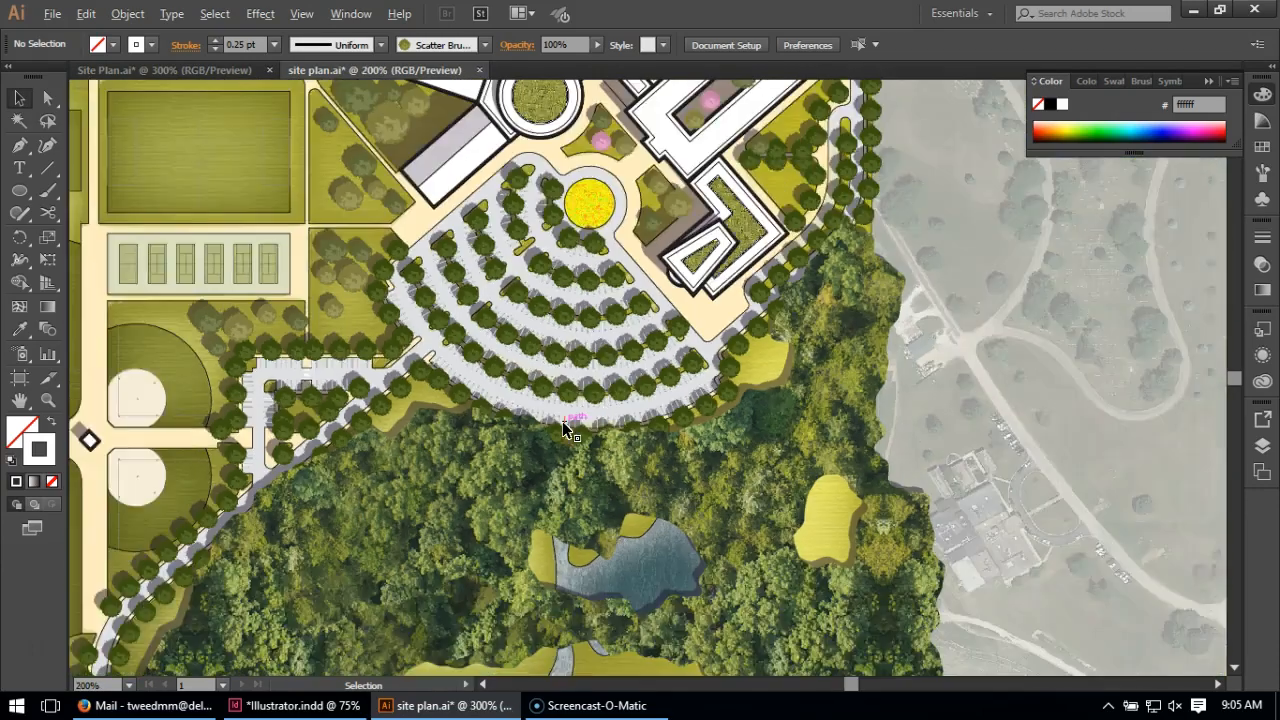
scroll(515, 438, up, 1)
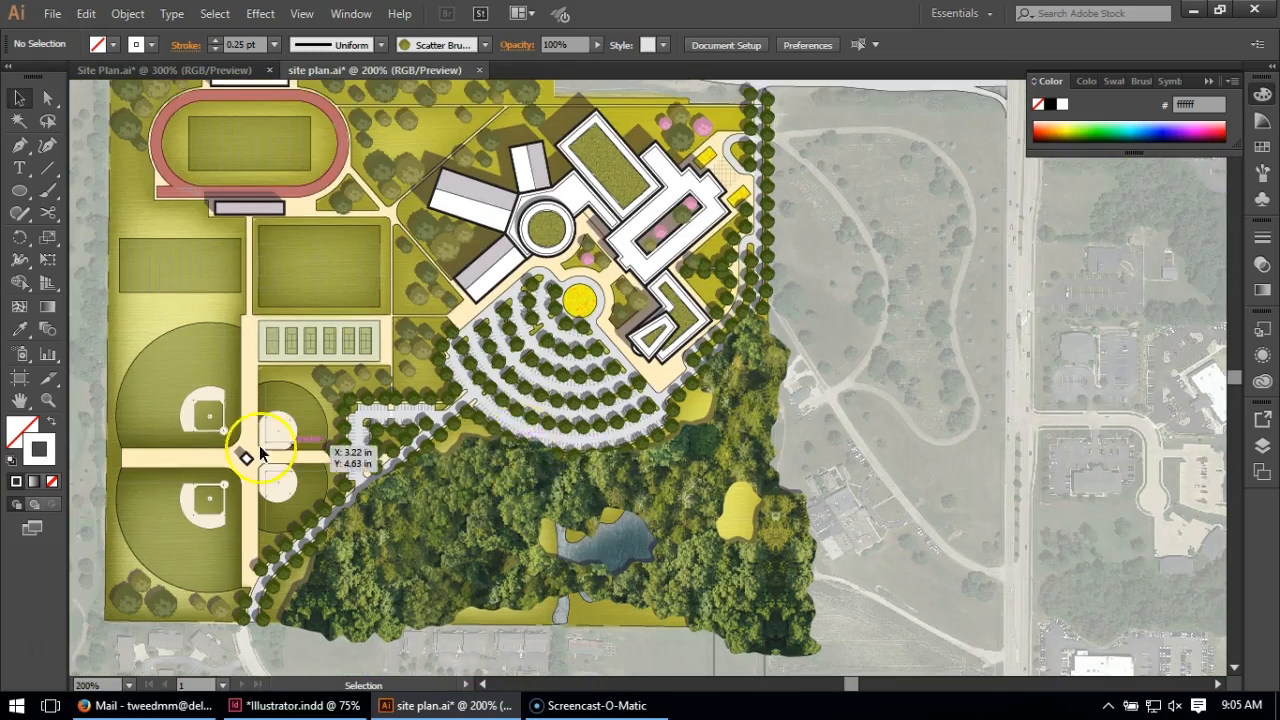
Set the stroke weight of the upper large baseball field's foul lines to 0.75 pt, after trying 1 pt, and deselect them
scroll(161, 416, up, 2)
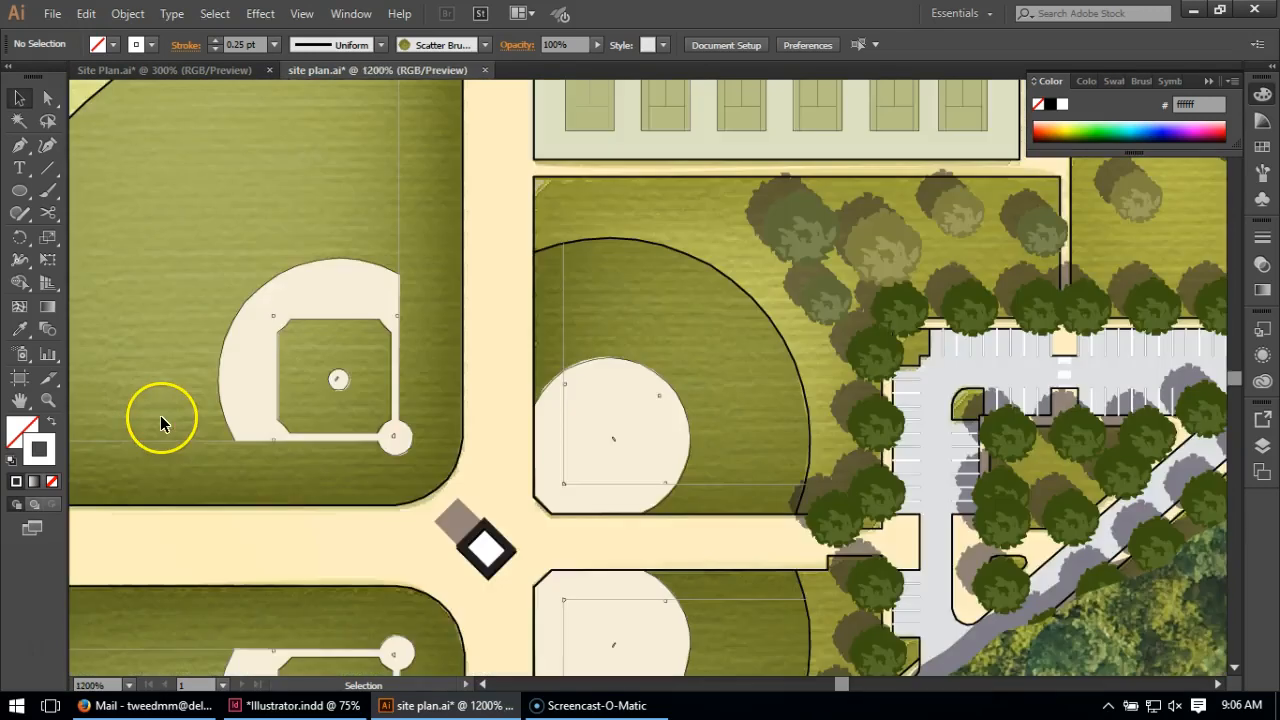
click(174, 454)
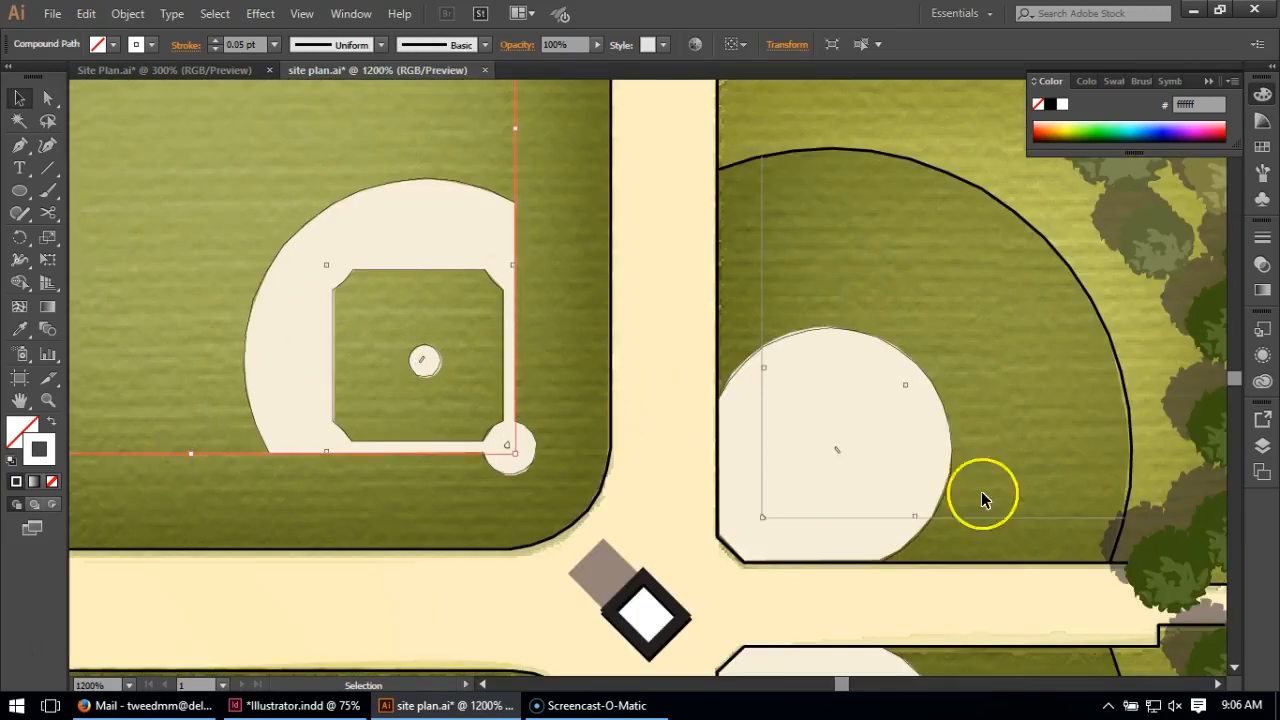
click(1262, 237)
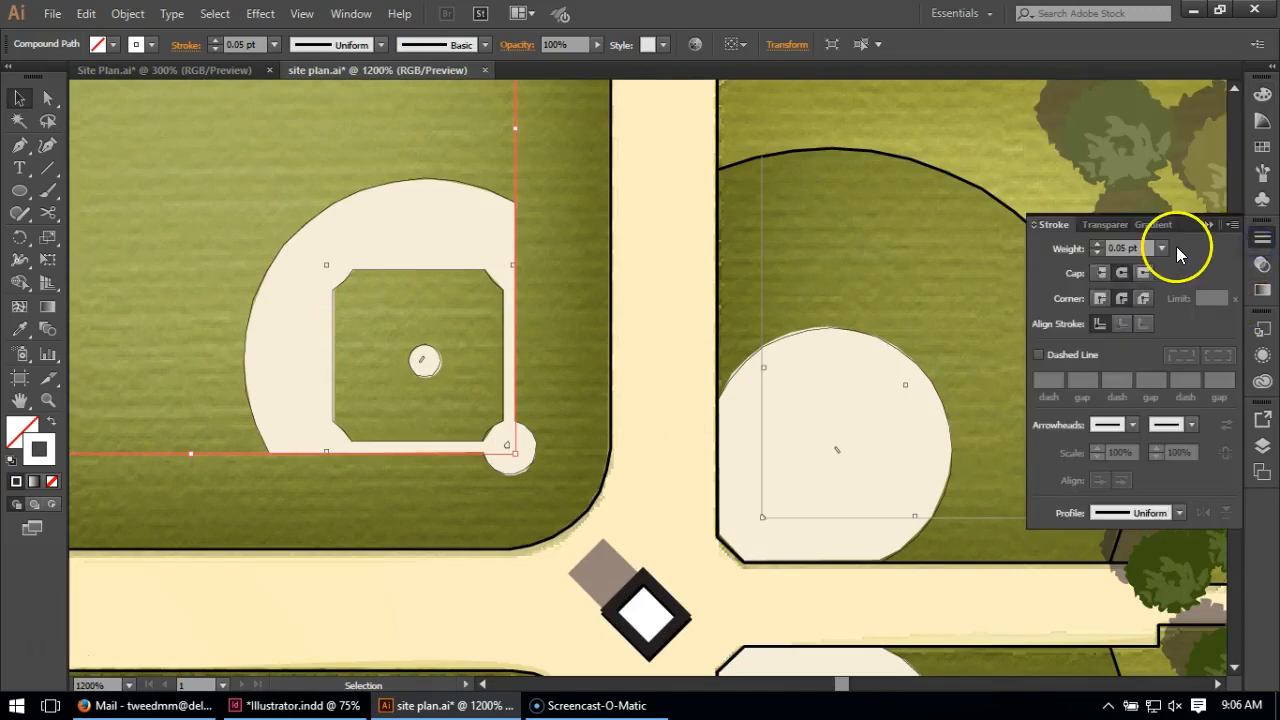
click(1162, 249)
click(1191, 337)
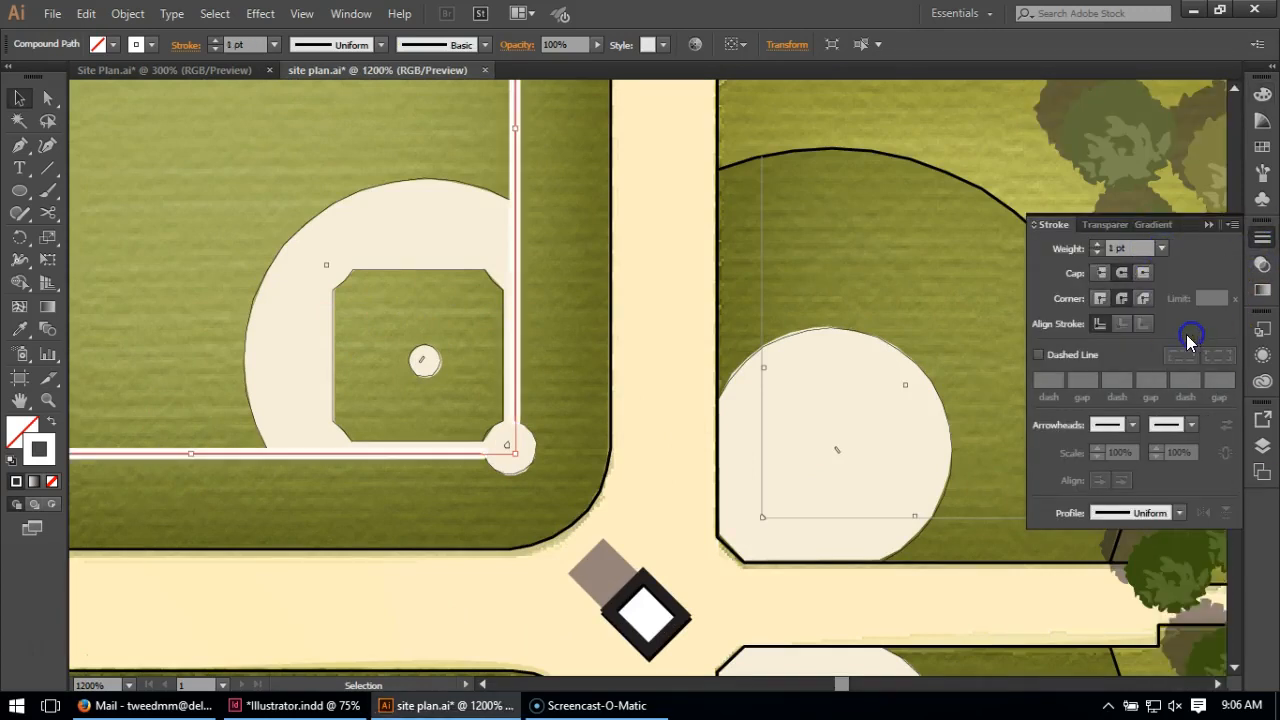
click(1081, 246)
text(.75)
key(Return)
click(667, 358)
Set the stroke weight of the lower large baseball field's foul lines to 0.5 pt and deselect them
scroll(662, 359, down, 2)
scroll(662, 359, down, 3)
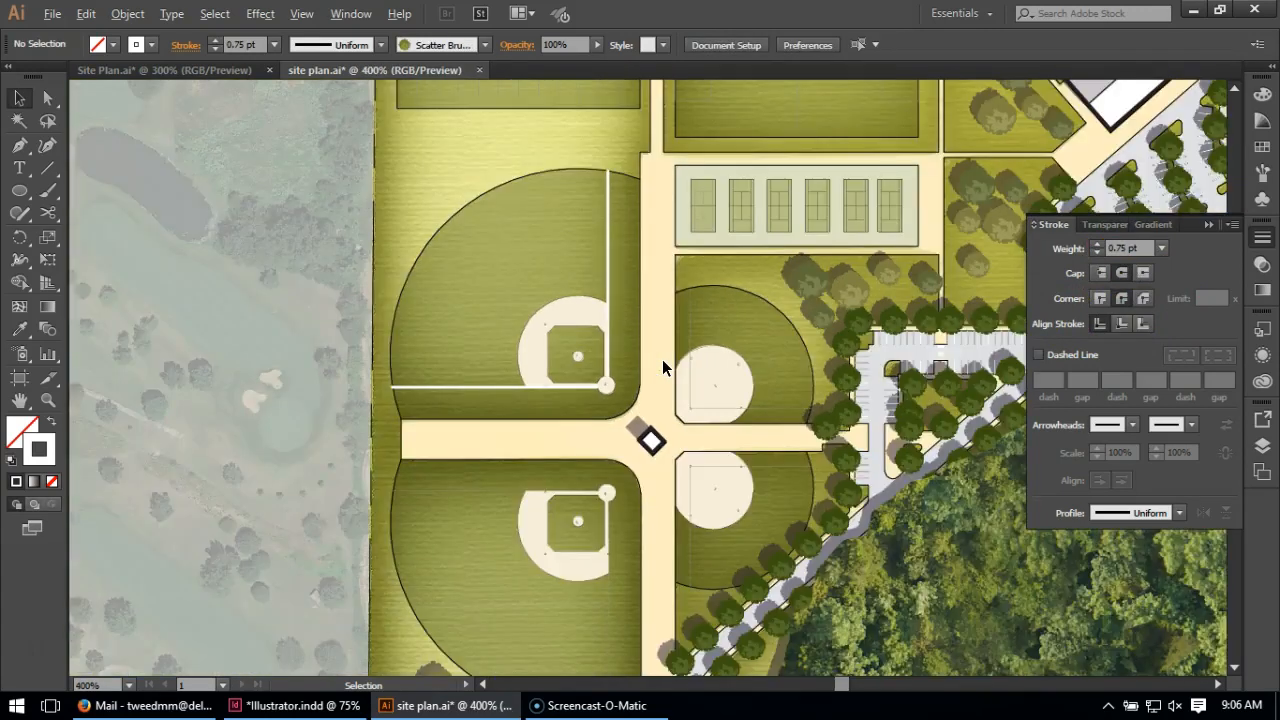
scroll(662, 367, down, 1)
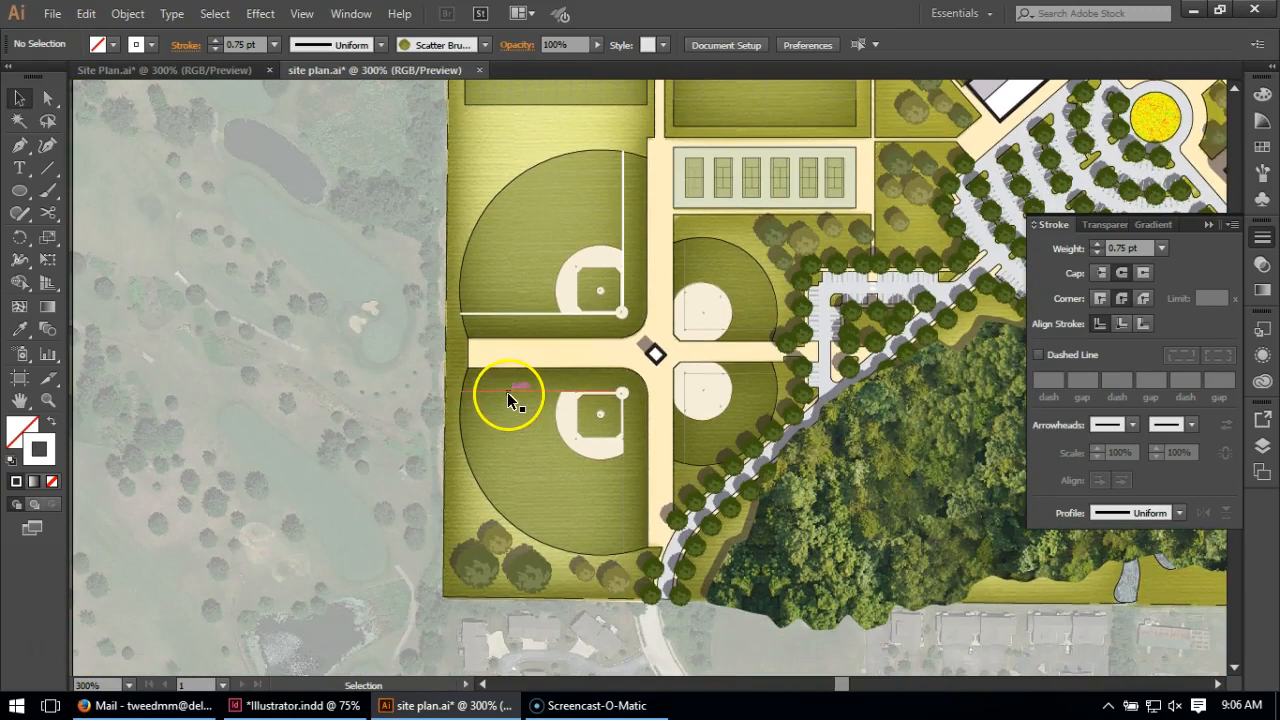
click(507, 392)
click(1094, 254)
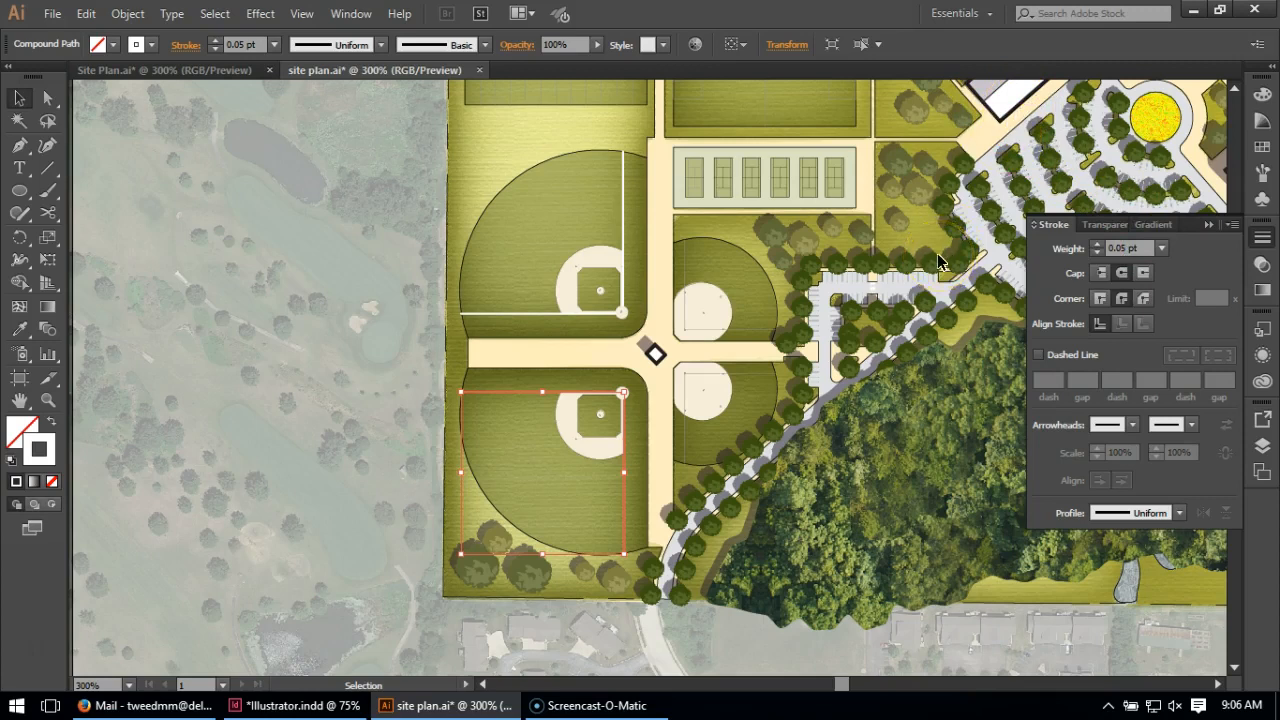
click(677, 286)
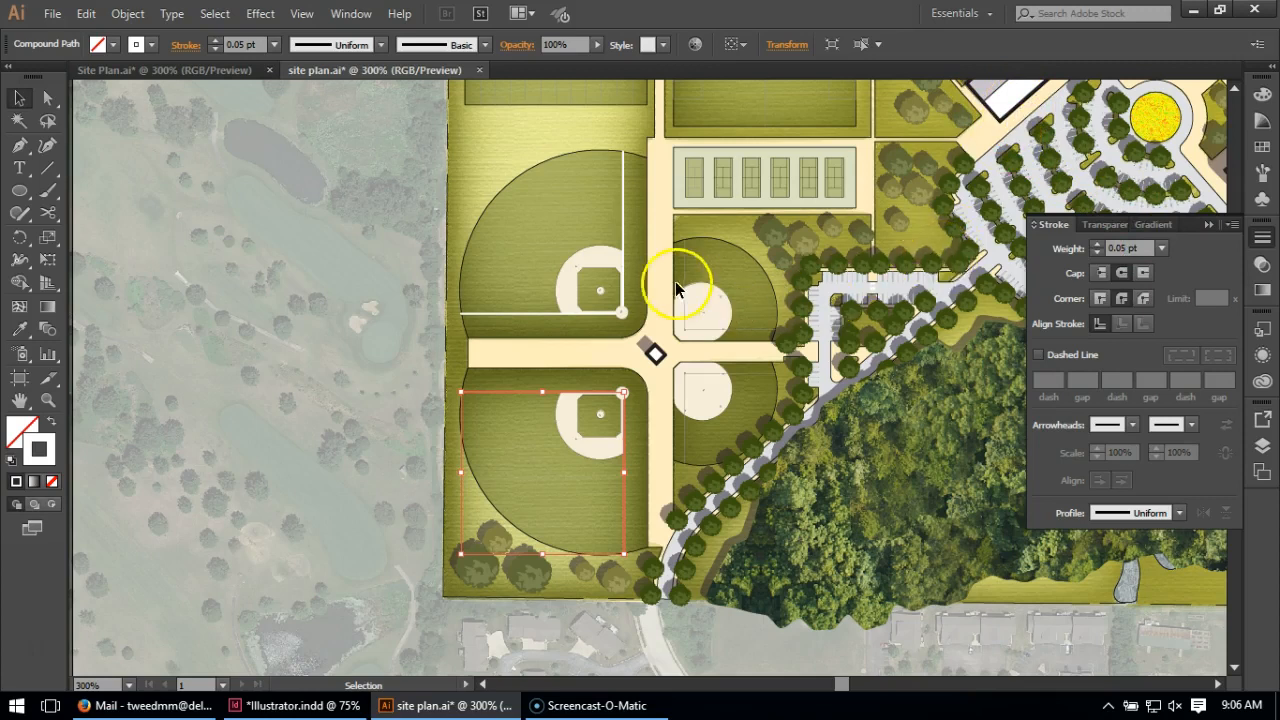
click(1161, 248)
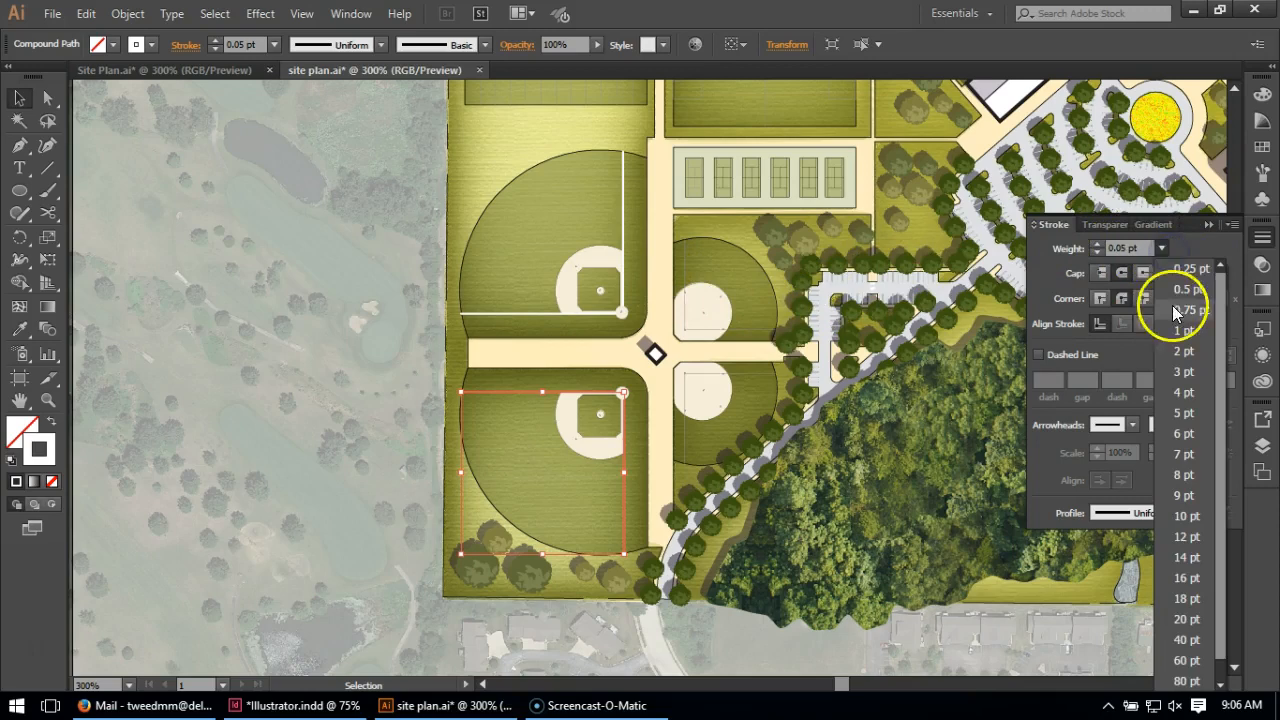
click(1186, 289)
click(257, 303)
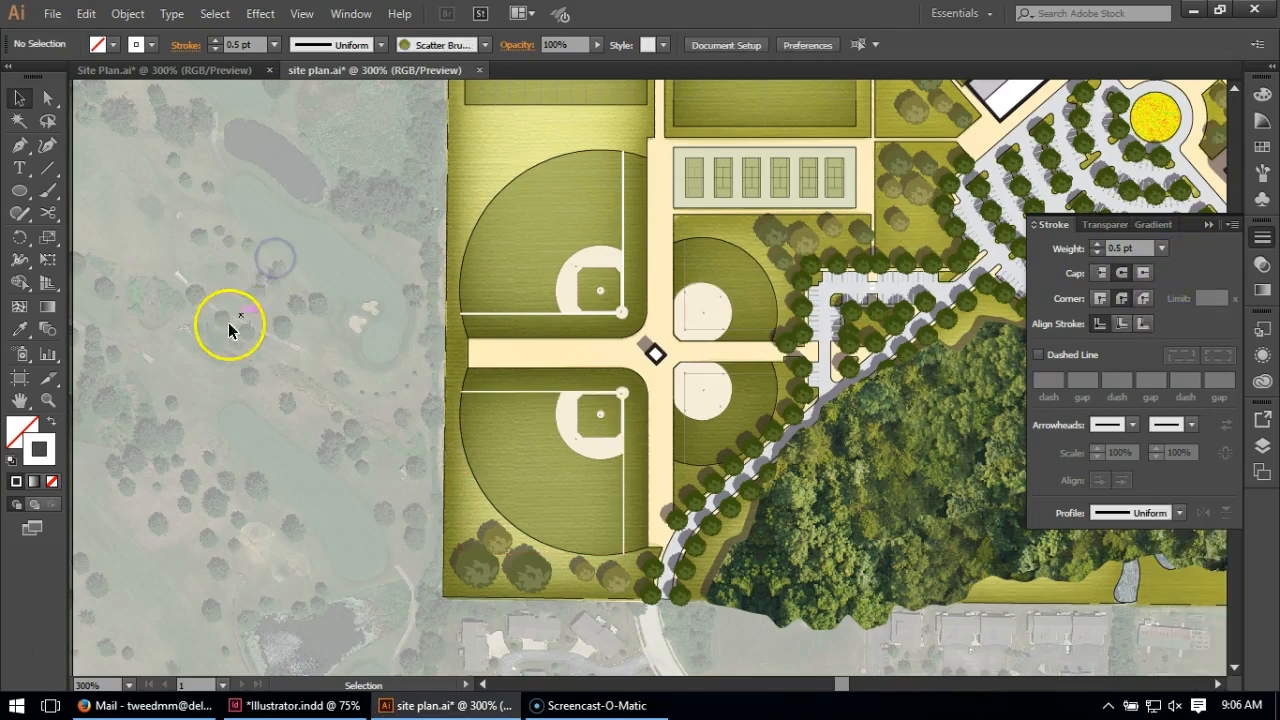
Bring the whole site plan into view and open the document's layer list
scroll(206, 334, down, 2)
scroll(206, 349, up, 2)
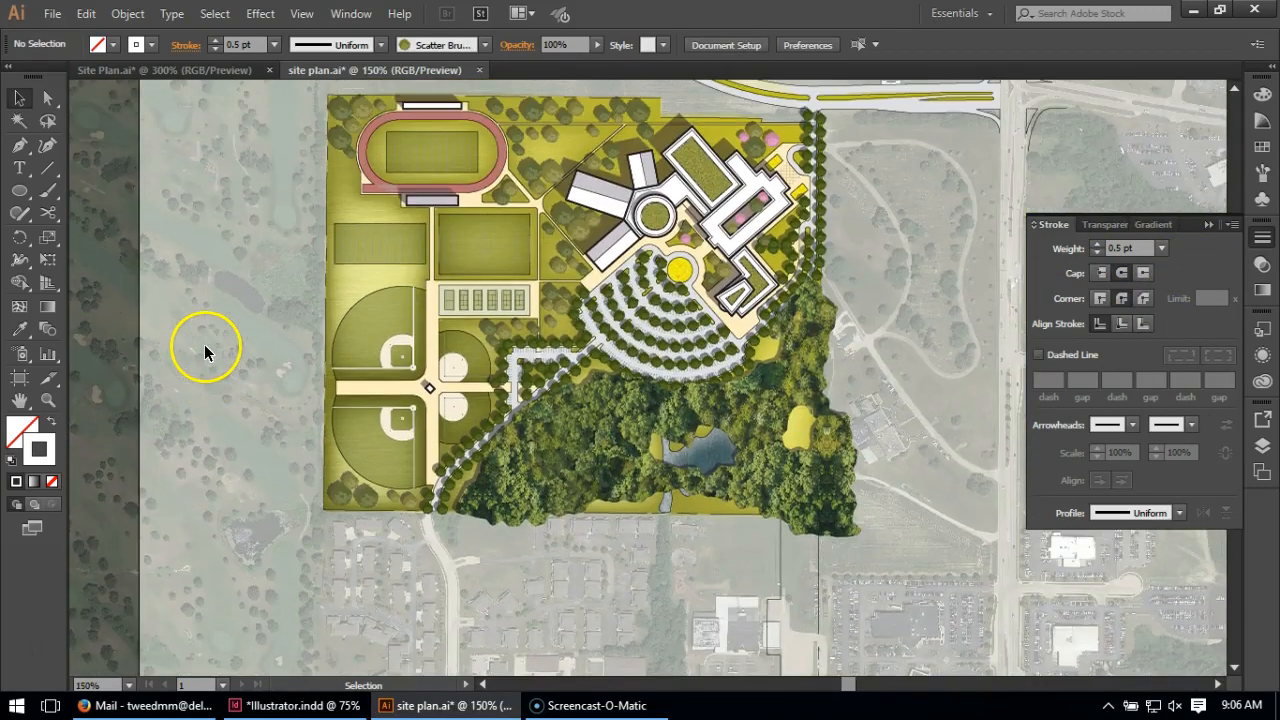
scroll(205, 352, up, 1)
click(1262, 446)
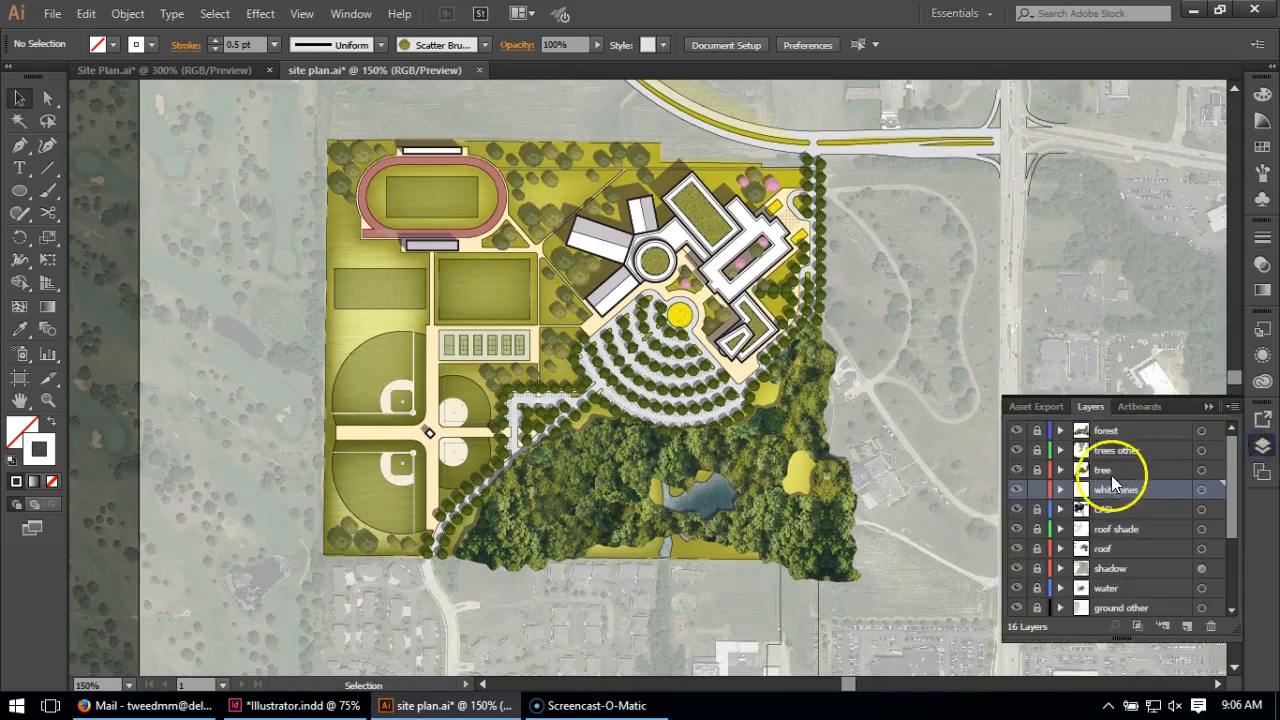